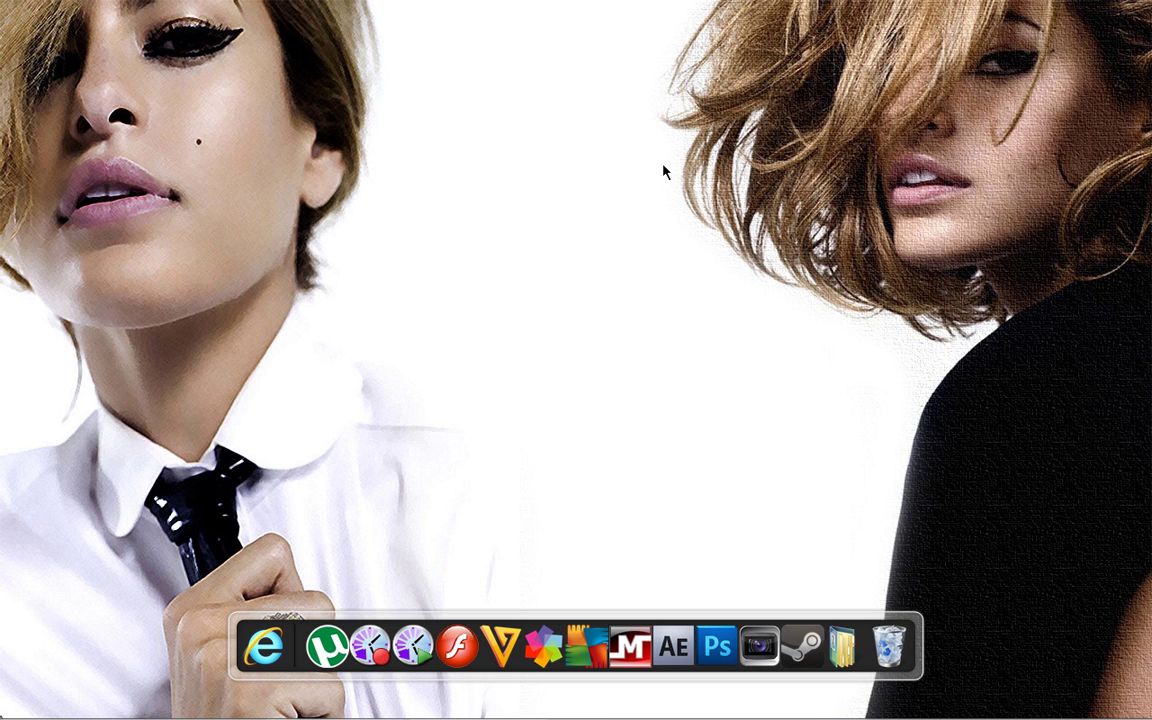
# Switch to the browser, look through the Celeb Wallpapers page, and examine the Megan Fox HD wallpaper at full size
pyautogui.click(335, 707)
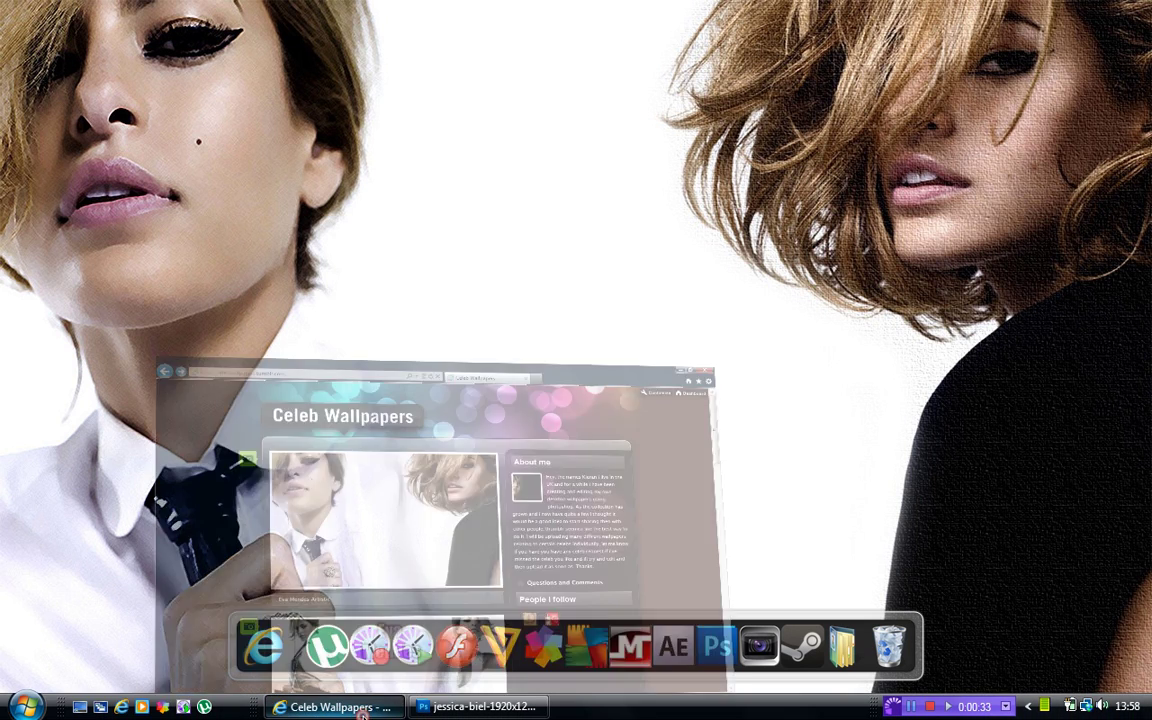
pyautogui.moveTo(1142, 130); pyautogui.dragTo(1133, 90)
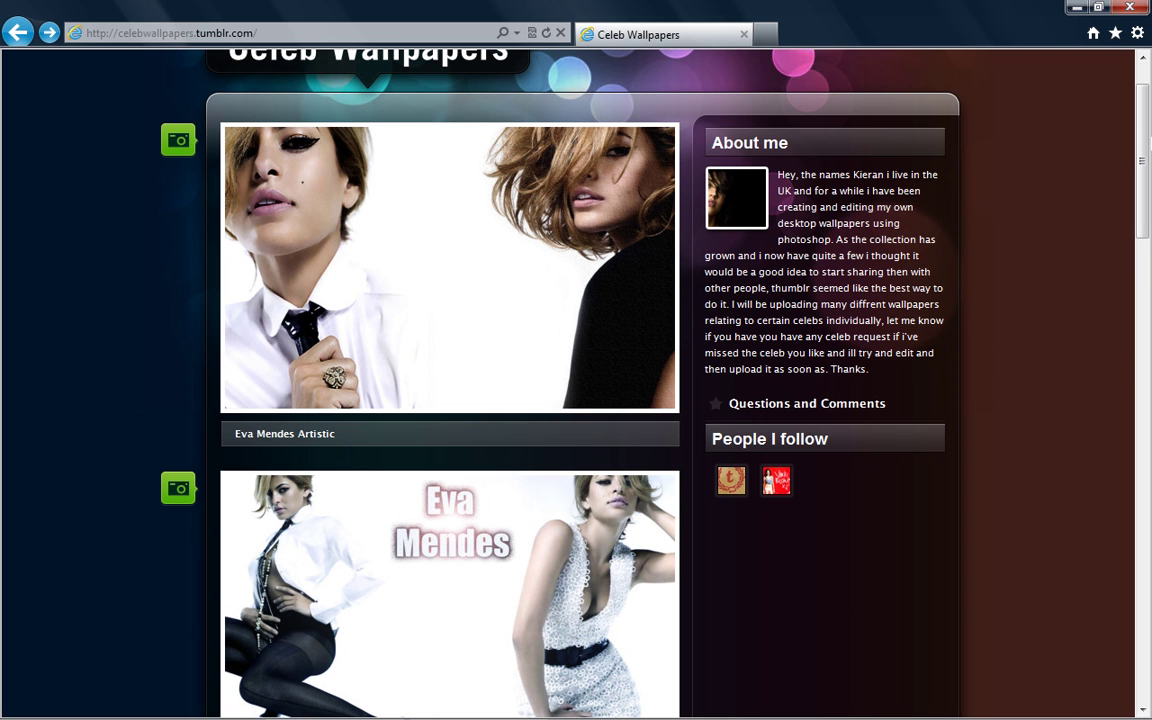
pyautogui.moveTo(1144, 195); pyautogui.dragTo(1146, 655)
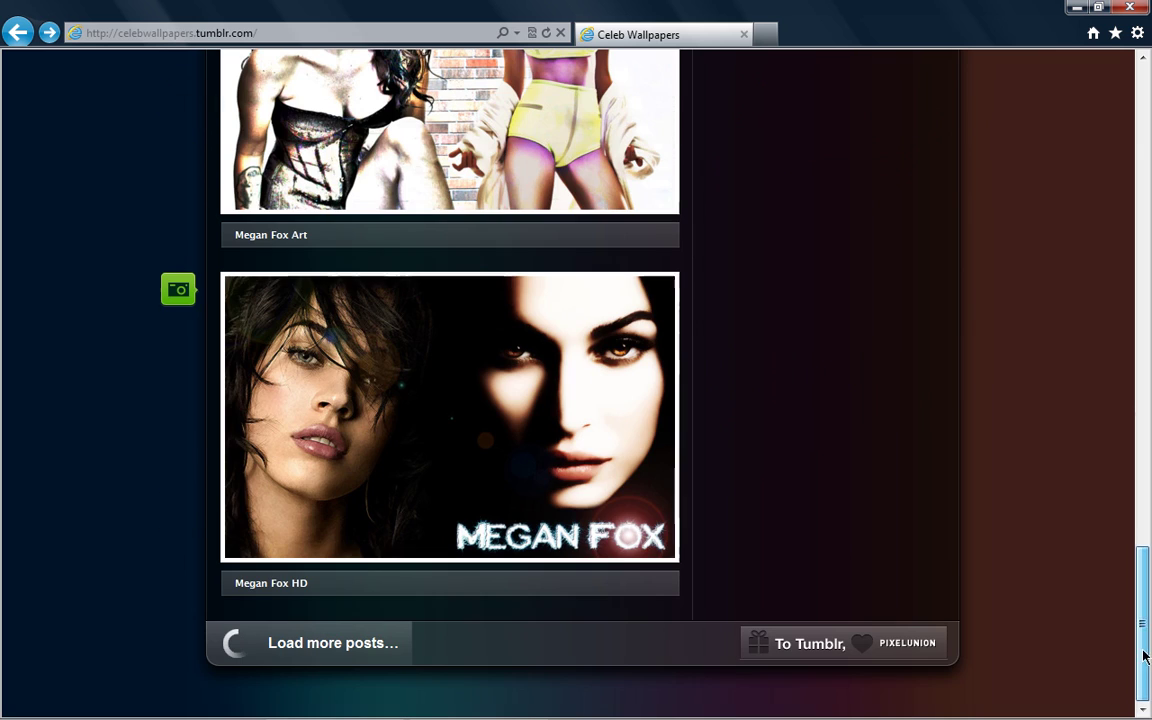
pyautogui.click(568, 409)
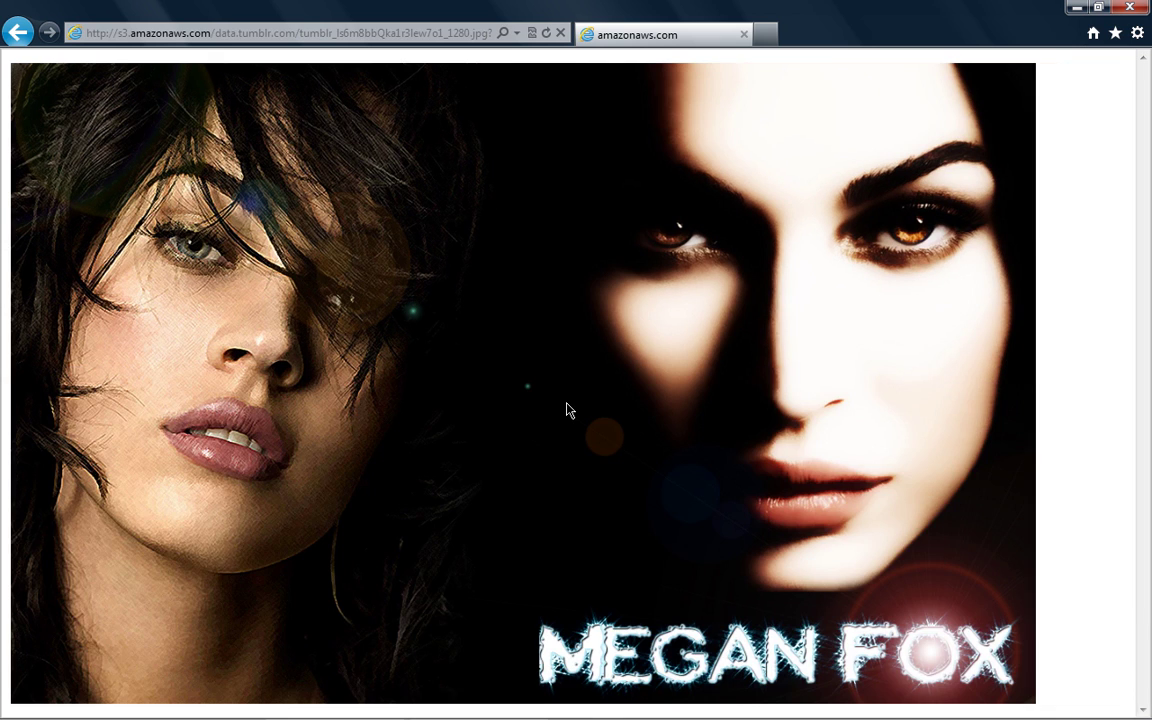
pyautogui.click(567, 405)
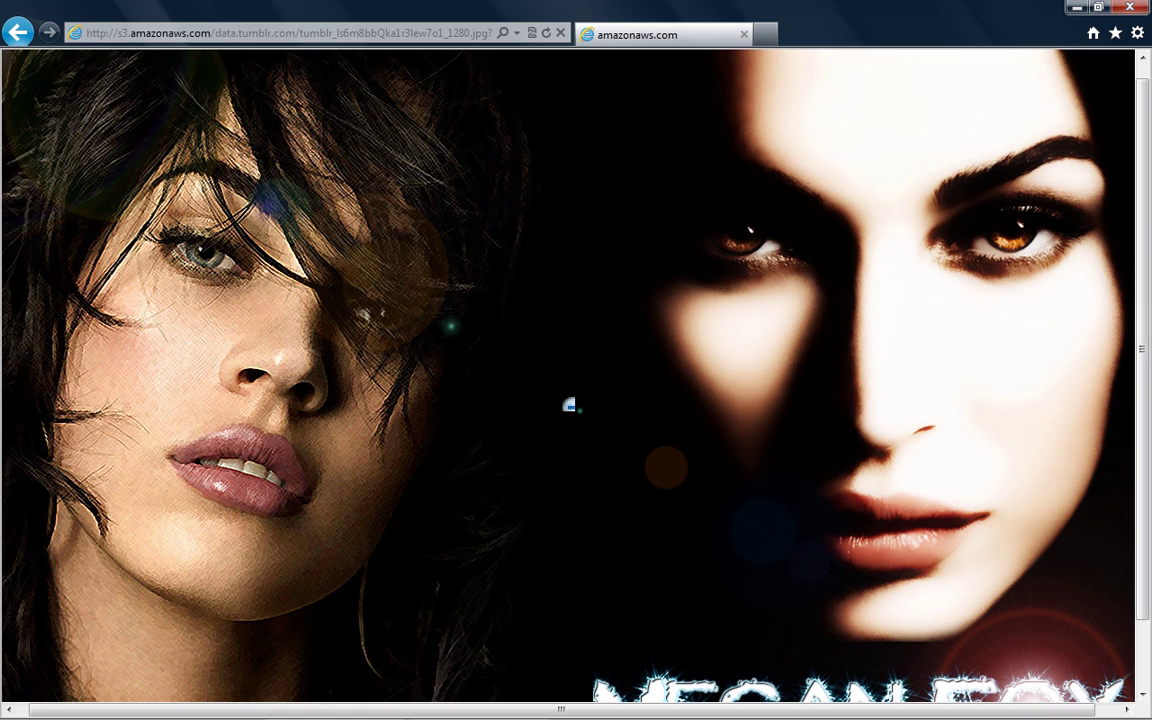
pyautogui.rightClick(441, 264)
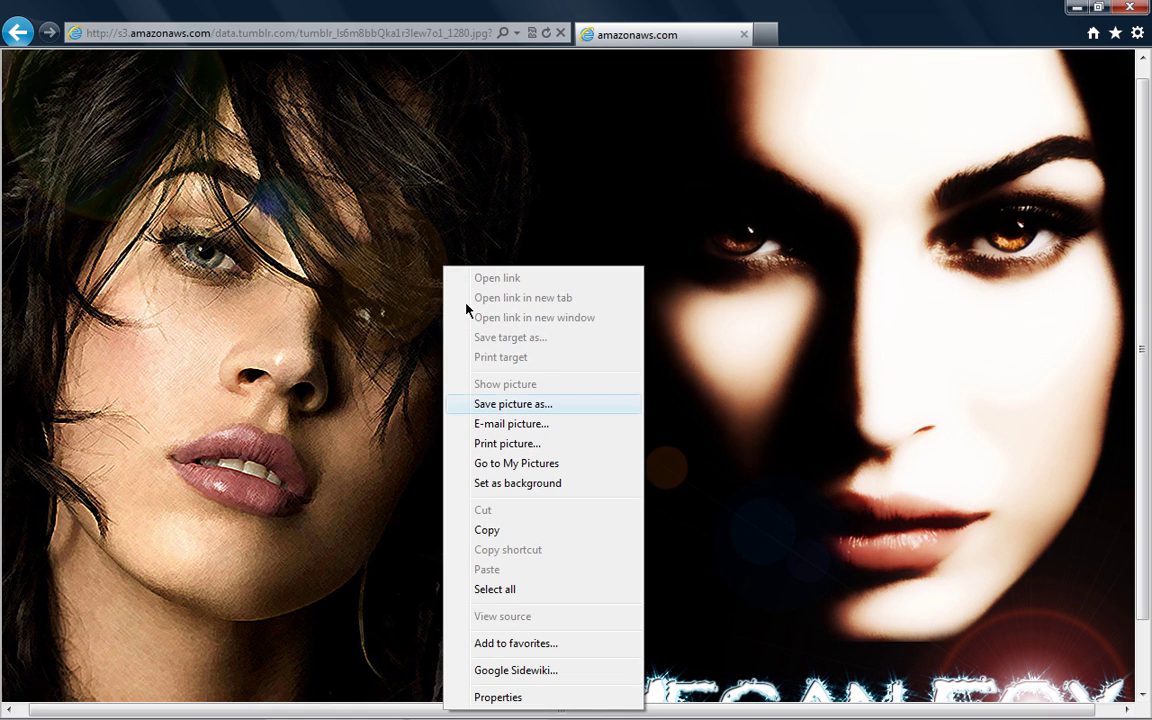
pyautogui.click(22, 45)
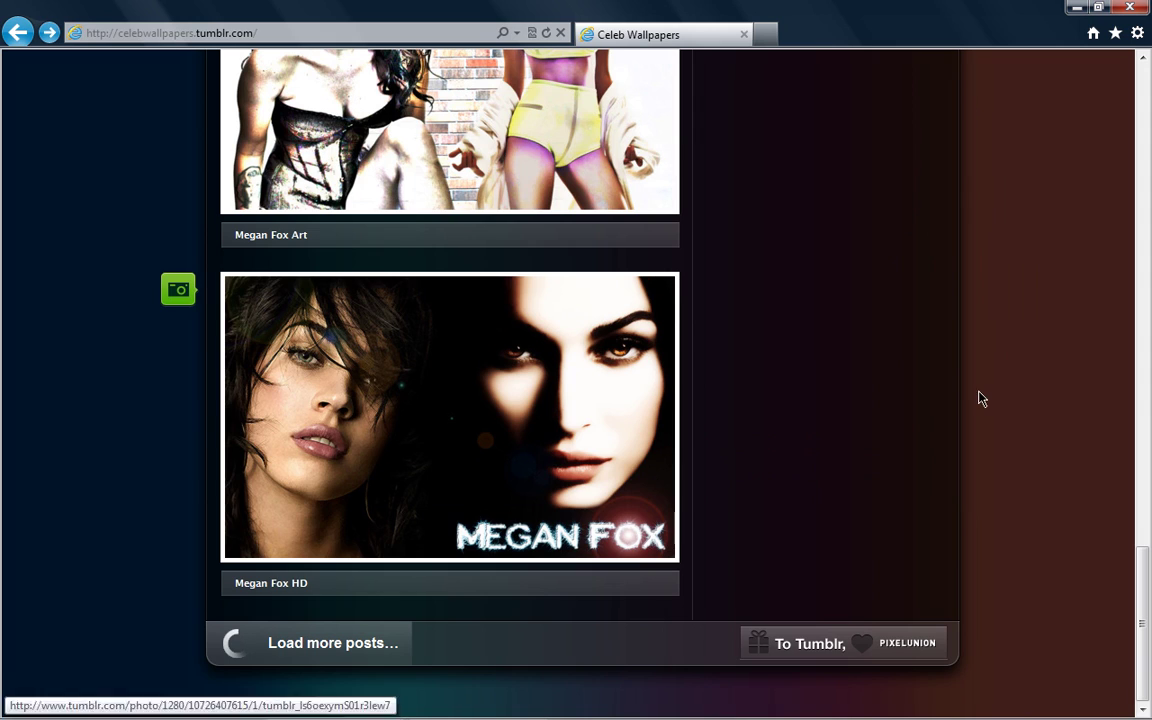
pyautogui.moveTo(1147, 642); pyautogui.dragTo(1142, 160)
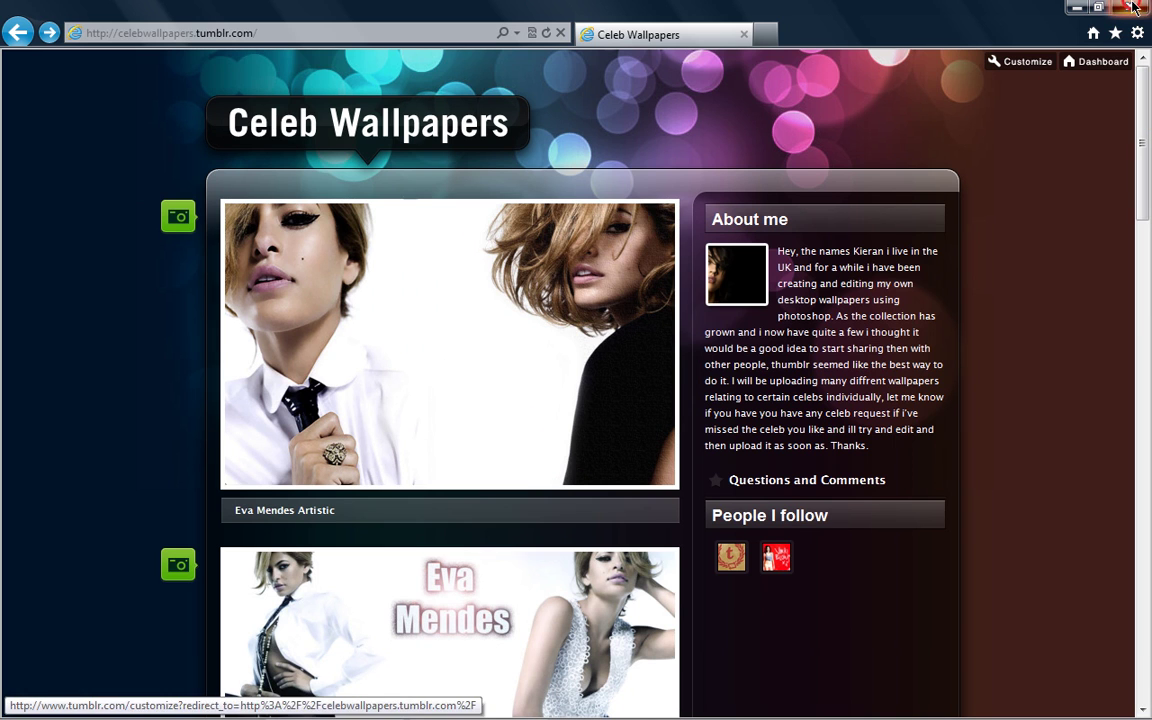
pyautogui.click(1076, 7)
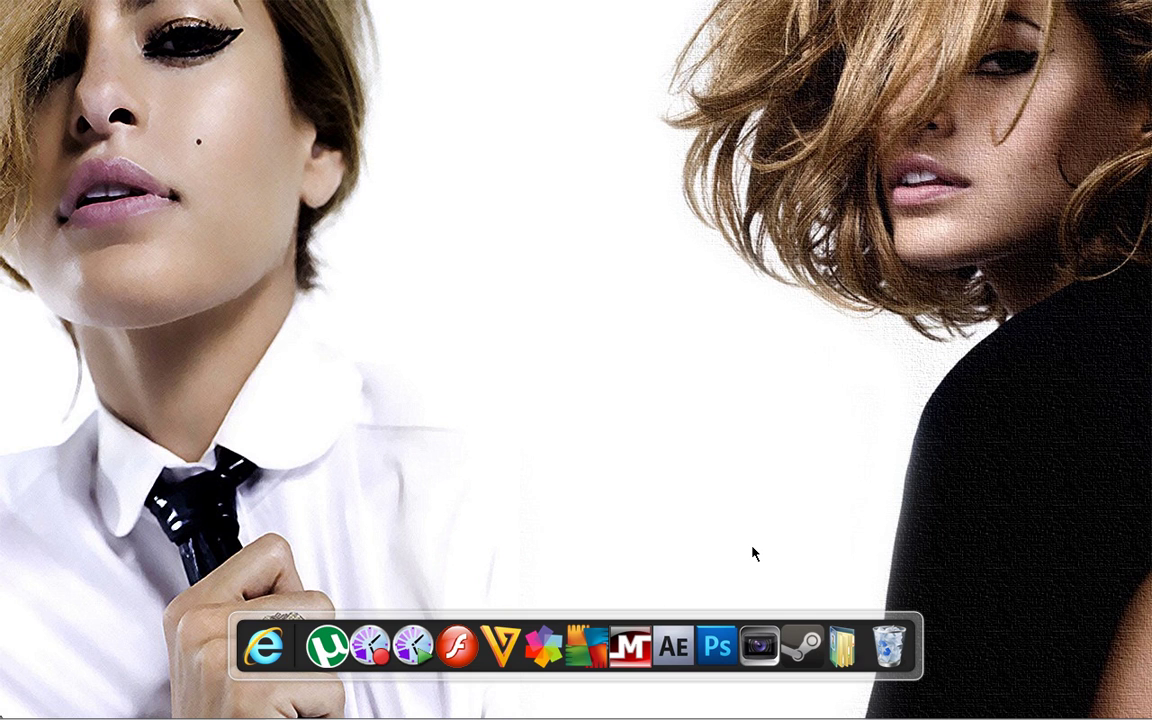
# Switch to Photoshop and compare the two open source images, jessica-biel-1920x1200-213371.jpg and 48.jpg
pyautogui.click(716, 657)
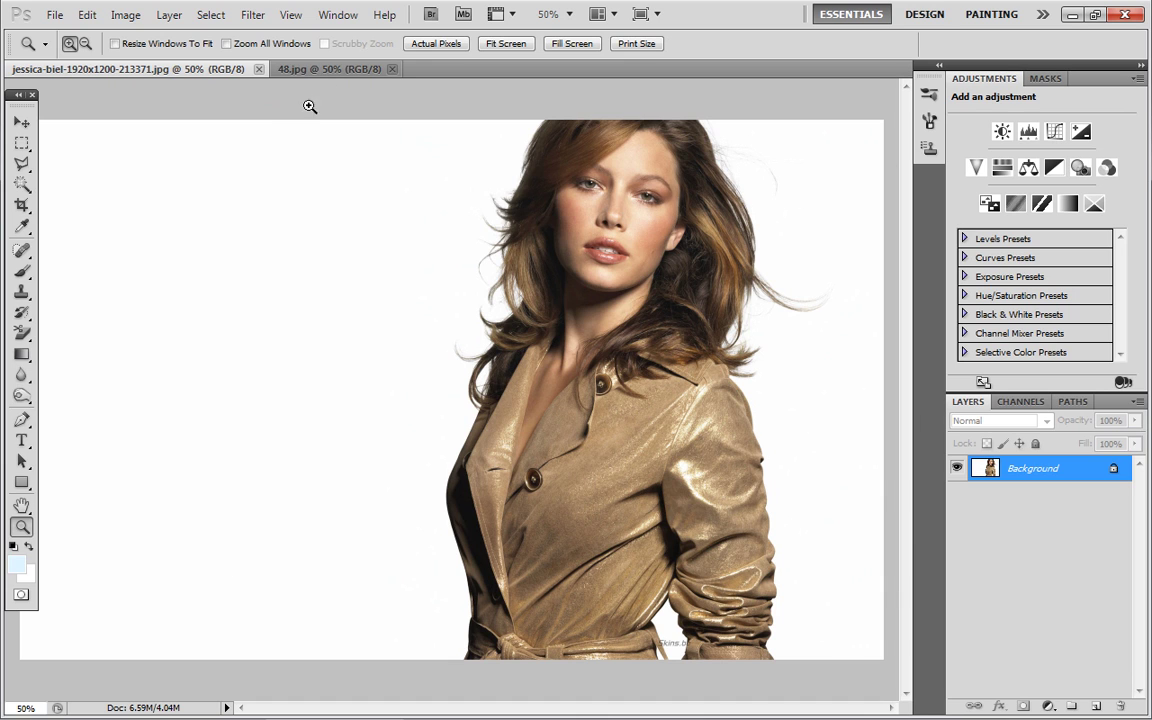
pyautogui.click(325, 69)
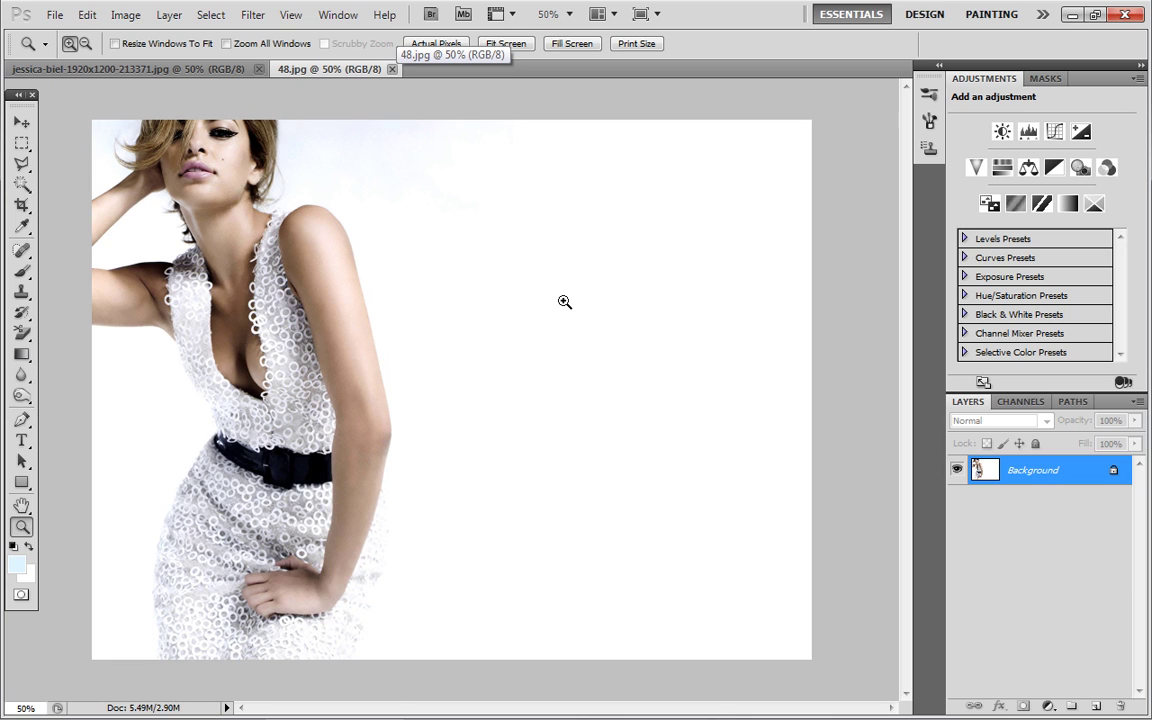
pyautogui.click(205, 74)
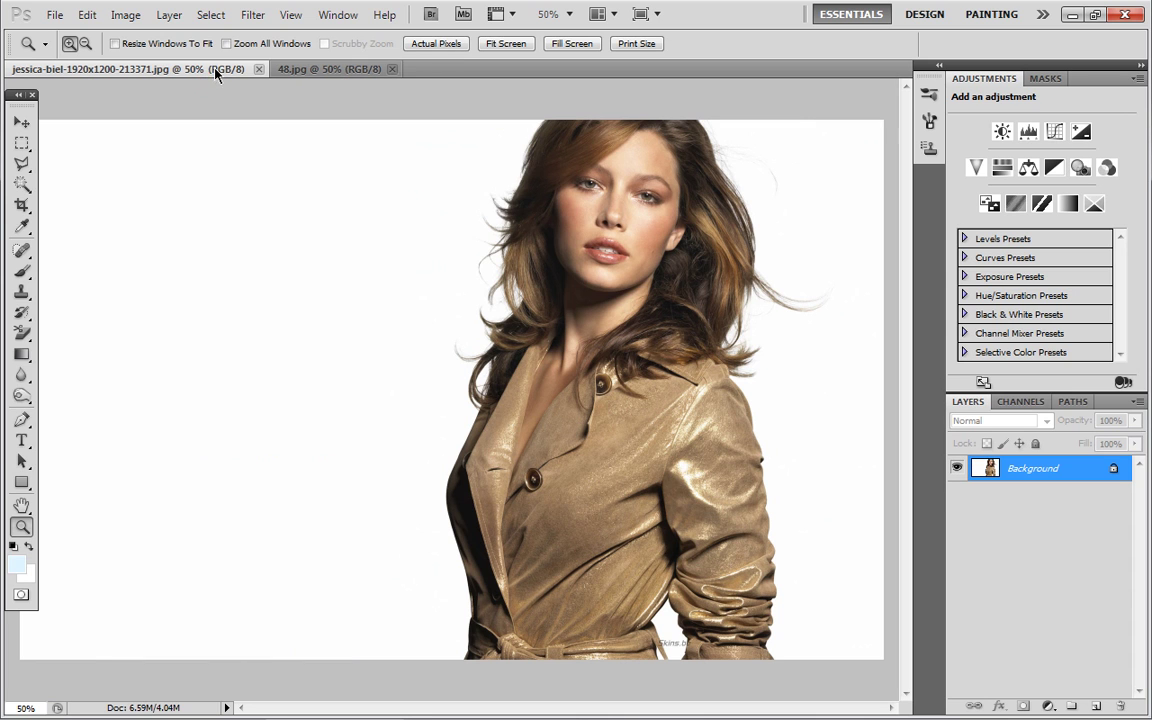
pyautogui.click(56, 18)
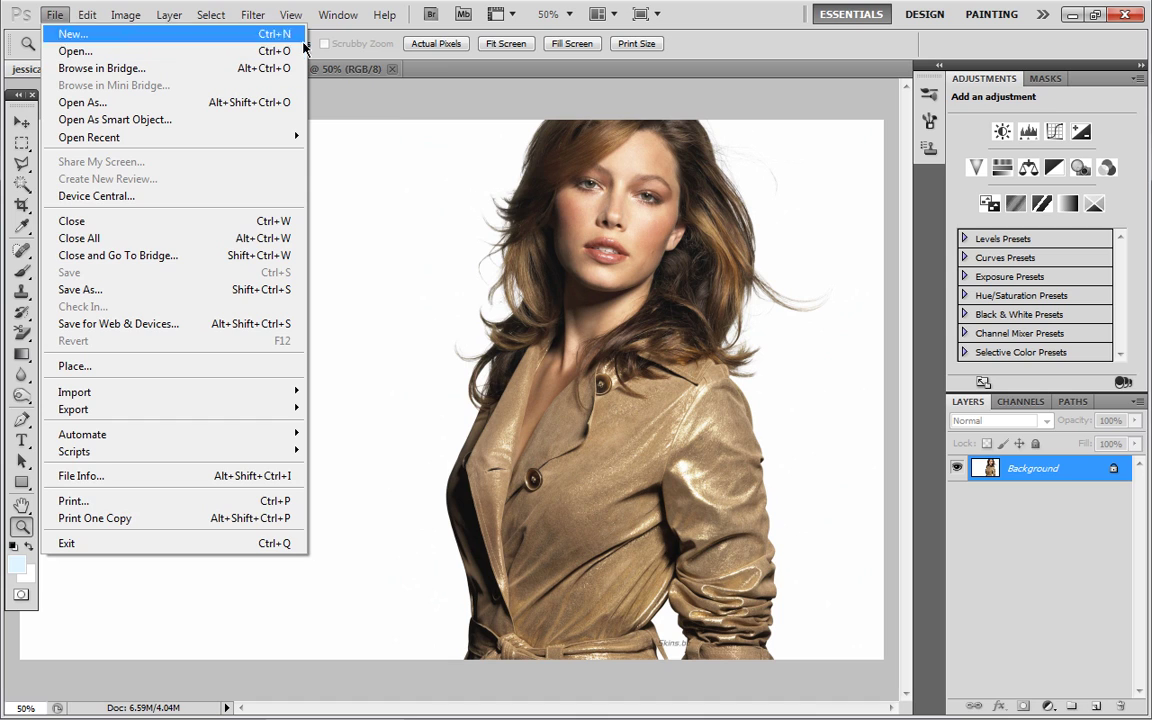
pyautogui.click(413, 116)
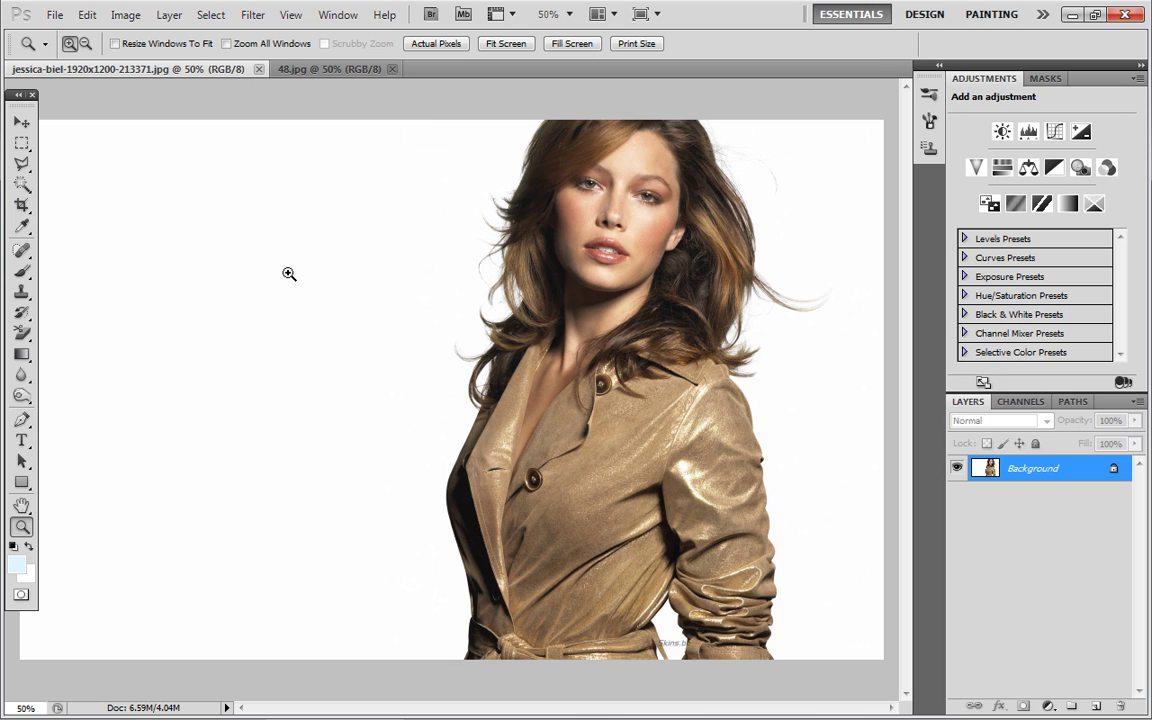
# In Quick Mask mode, paint over the woman's hair and coat with a black 125 px brush, leaving a margin around the hair
pyautogui.press('q')
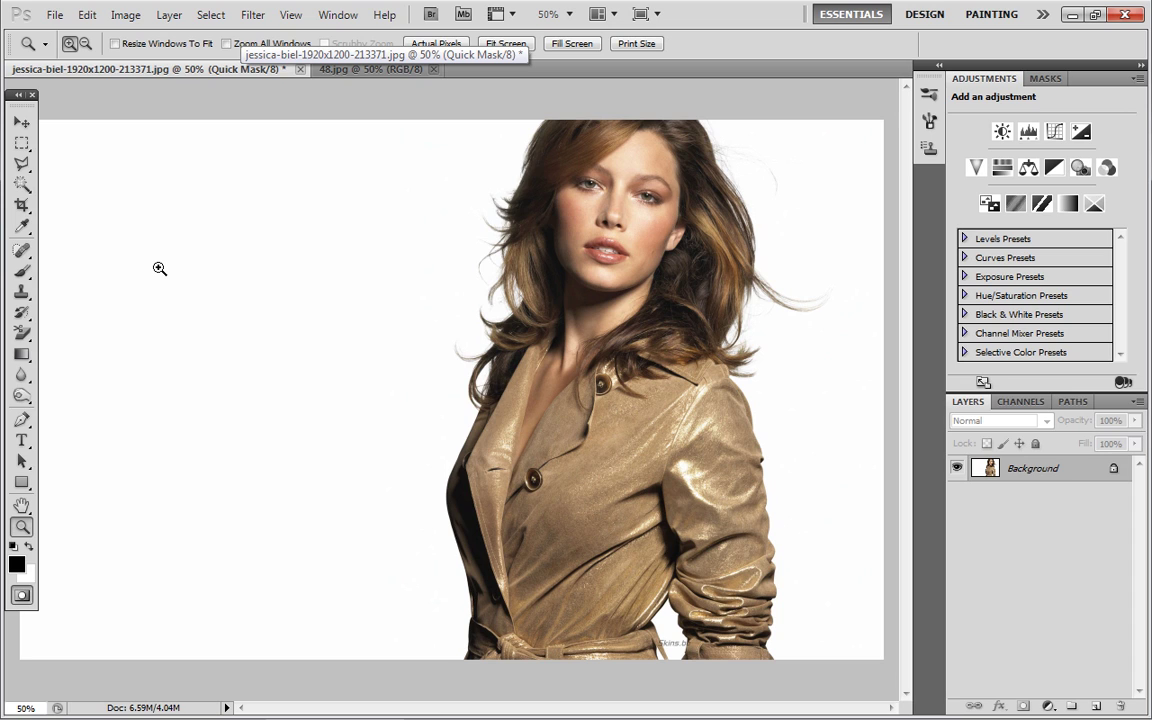
pyautogui.click(21, 270)
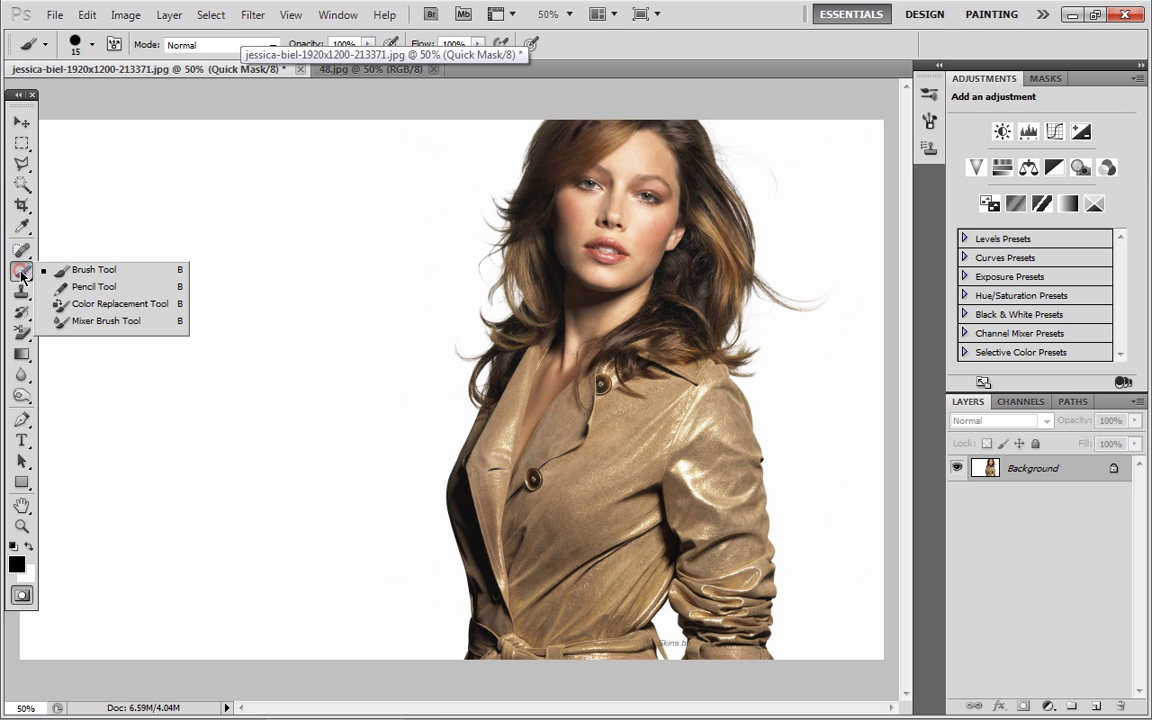
pyautogui.click(119, 271)
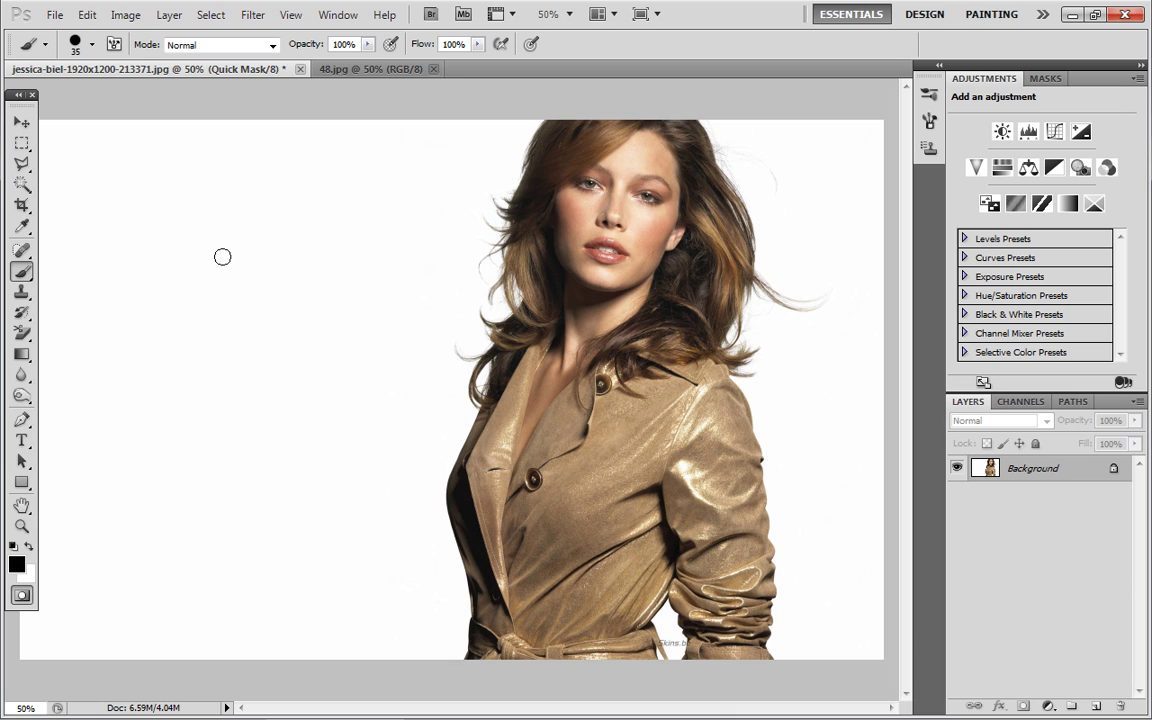
pyautogui.press(']')
pyautogui.press(']')
pyautogui.press(']')
pyautogui.press(']')
pyautogui.press(']')
pyautogui.press('[')
pyautogui.click(17, 566)
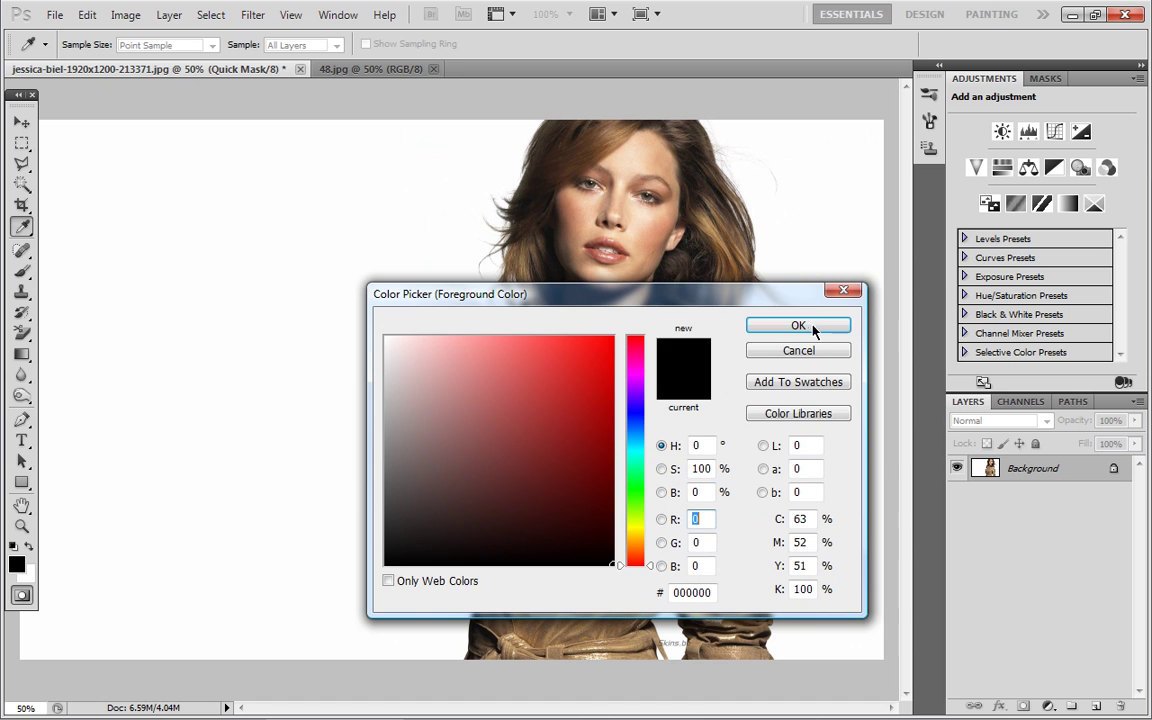
pyautogui.click(799, 326)
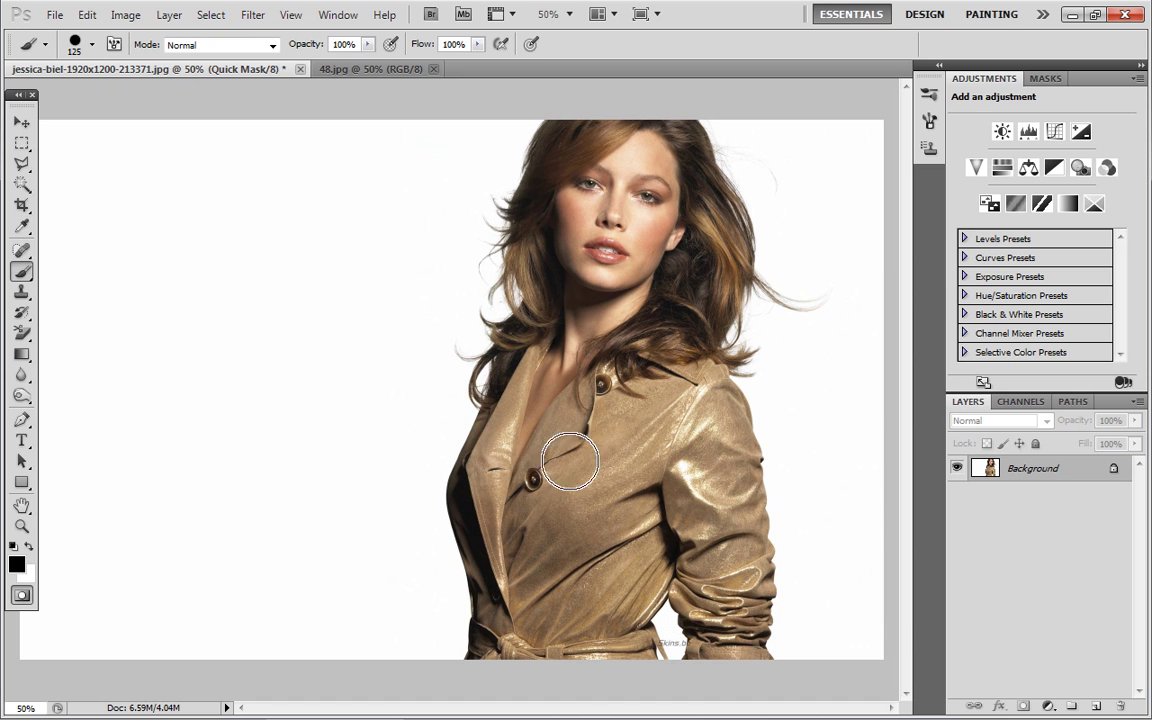
pyautogui.moveTo(517, 672)
pyautogui.mouseDown()
pyautogui.moveTo(494, 465)
pyautogui.moveTo(544, 366)
pyautogui.moveTo(562, 237)
pyautogui.moveTo(593, 152)
pyautogui.moveTo(645, 146)
pyautogui.moveTo(592, 177)
pyautogui.moveTo(600, 148)
pyautogui.moveTo(642, 157)
pyautogui.moveTo(663, 140)
pyautogui.moveTo(700, 223)
pyautogui.moveTo(697, 310)
pyautogui.moveTo(671, 377)
pyautogui.moveTo(731, 535)
pyautogui.moveTo(728, 689)
pyautogui.mouseUp()
pyautogui.moveTo(625, 686)
pyautogui.mouseDown()
pyautogui.moveTo(611, 592)
pyautogui.moveTo(683, 467)
pyautogui.moveTo(610, 445)
pyautogui.moveTo(581, 552)
pyautogui.moveTo(580, 644)
pyautogui.moveTo(540, 477)
pyautogui.moveTo(610, 360)
pyautogui.moveTo(602, 436)
pyautogui.moveTo(646, 447)
pyautogui.moveTo(637, 487)
pyautogui.moveTo(606, 338)
pyautogui.moveTo(651, 376)
pyautogui.moveTo(636, 199)
pyautogui.moveTo(606, 233)
pyautogui.moveTo(624, 225)
pyautogui.moveTo(677, 318)
pyautogui.moveTo(655, 268)
pyautogui.moveTo(591, 356)
pyautogui.moveTo(633, 421)
pyautogui.moveTo(605, 313)
pyautogui.moveTo(644, 309)
pyautogui.moveTo(568, 338)
pyautogui.moveTo(554, 316)
pyautogui.moveTo(563, 180)
pyautogui.moveTo(543, 155)
pyautogui.moveTo(601, 142)
pyautogui.moveTo(647, 108)
pyautogui.moveTo(690, 110)
pyautogui.moveTo(673, 119)
pyautogui.moveTo(723, 175)
pyautogui.moveTo(745, 269)
pyautogui.moveTo(768, 296)
pyautogui.moveTo(813, 307)
pyautogui.moveTo(772, 308)
pyautogui.moveTo(507, 400)
pyautogui.moveTo(468, 355)
pyautogui.moveTo(497, 346)
pyautogui.moveTo(492, 305)
pyautogui.moveTo(525, 292)
pyautogui.moveTo(501, 245)
pyautogui.moveTo(545, 141)
pyautogui.moveTo(530, 226)
pyautogui.mouseUp()
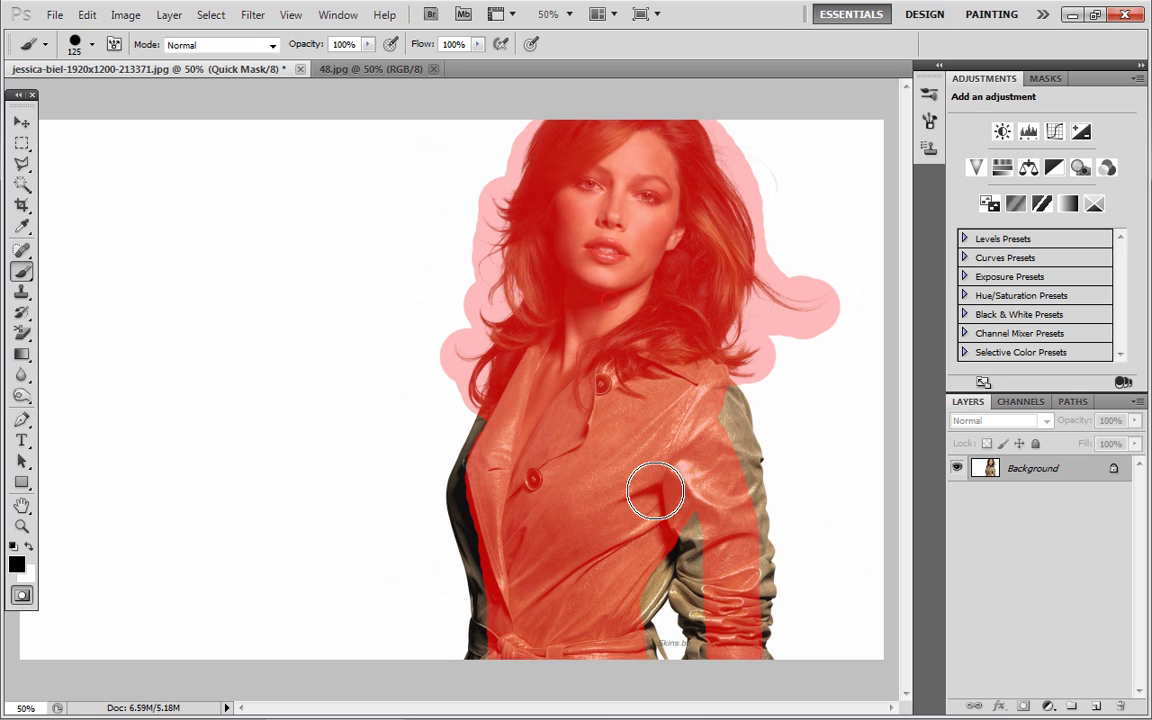
# Mask the upper part of the coat's dark left edge precisely with a 45 px brush
pyautogui.click(22, 524)
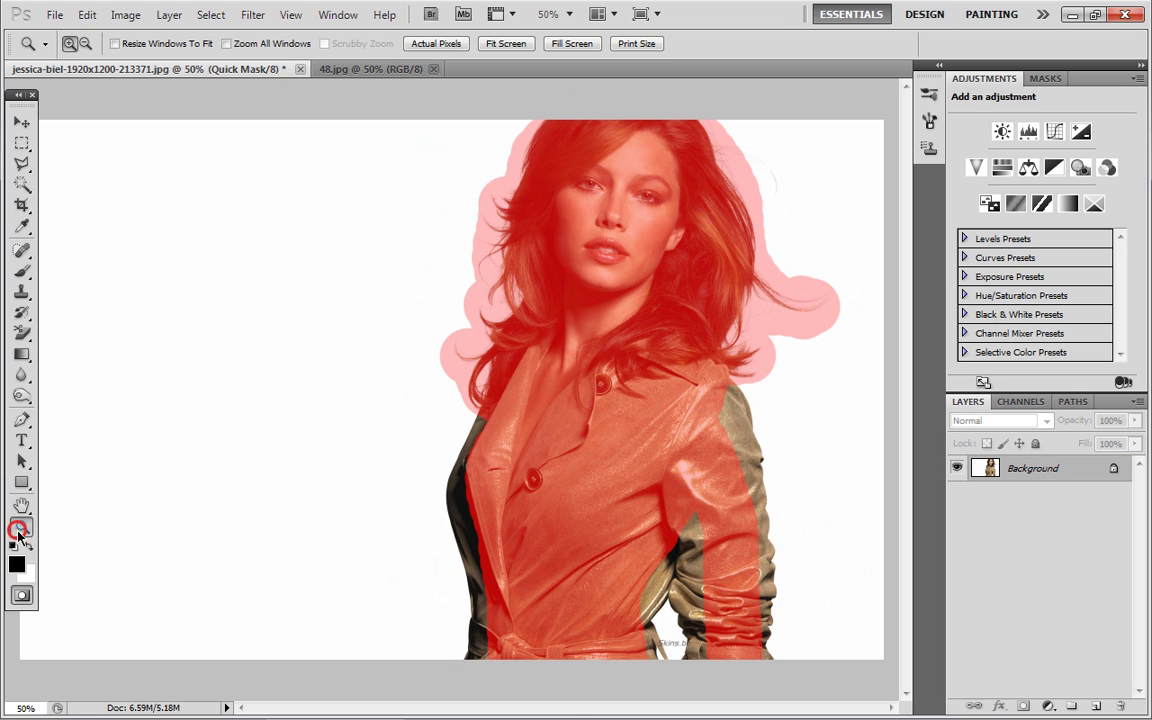
pyautogui.click(406, 543)
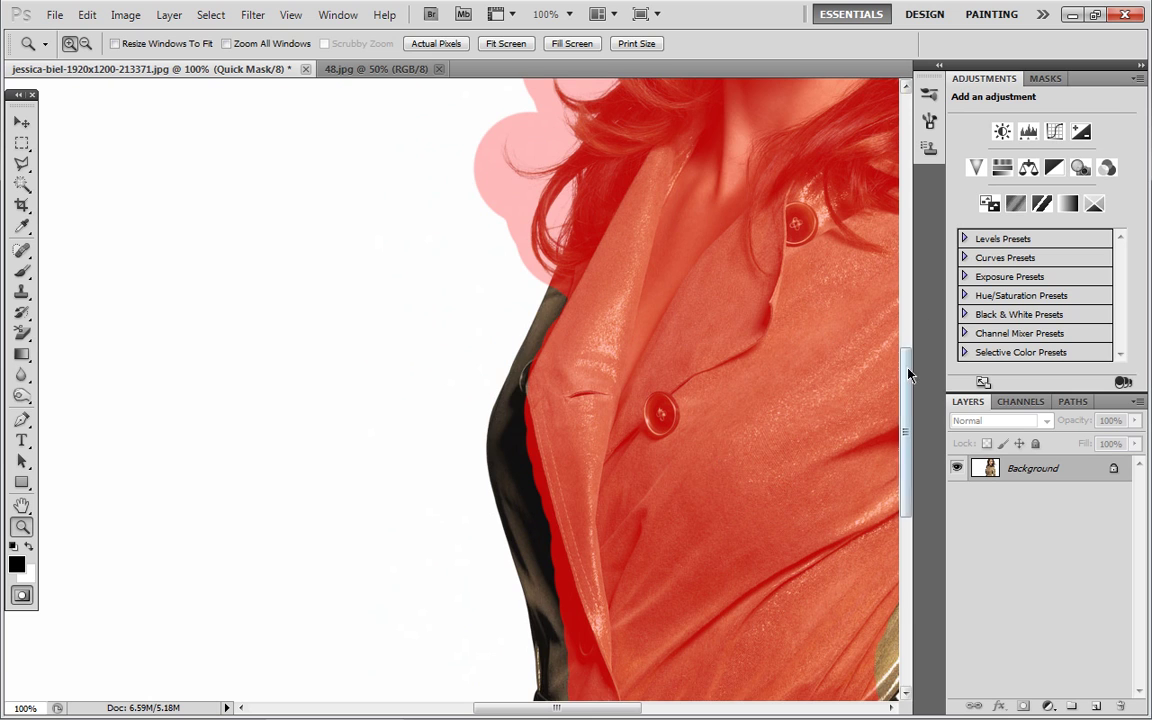
pyautogui.scroll(-3, 908, 374)
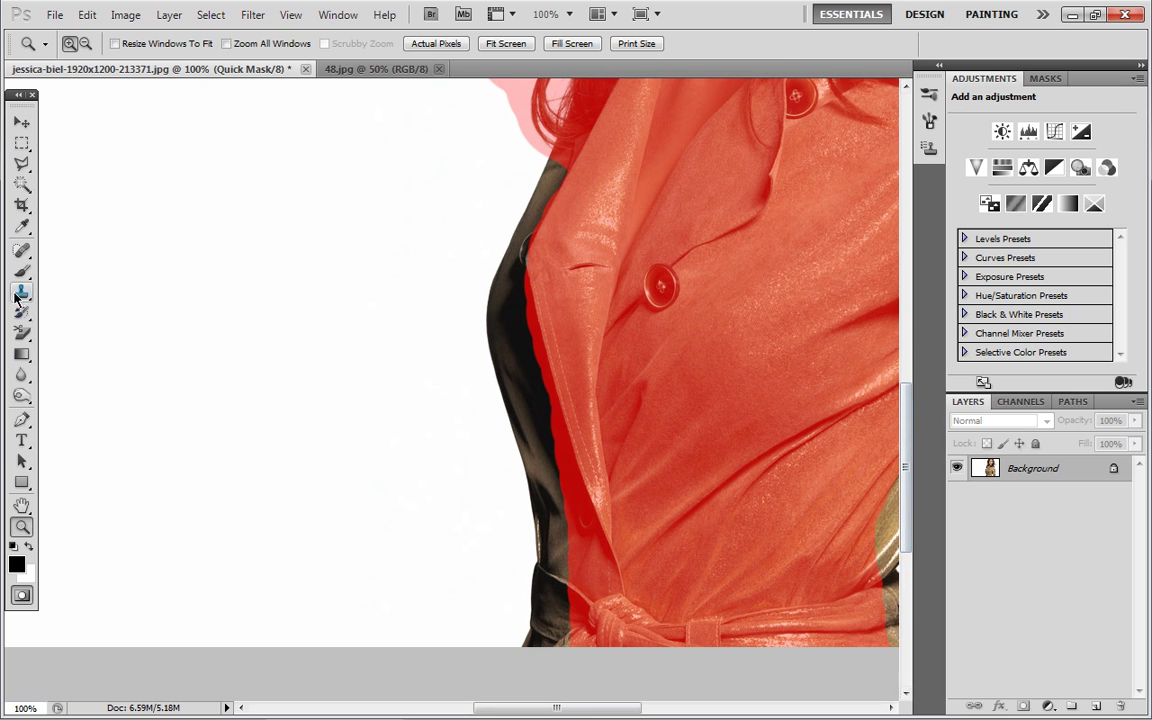
pyautogui.click(22, 270)
pyautogui.press('[')
pyautogui.press('[')
pyautogui.press('[')
pyautogui.press('[')
pyautogui.press('[')
pyautogui.press('[')
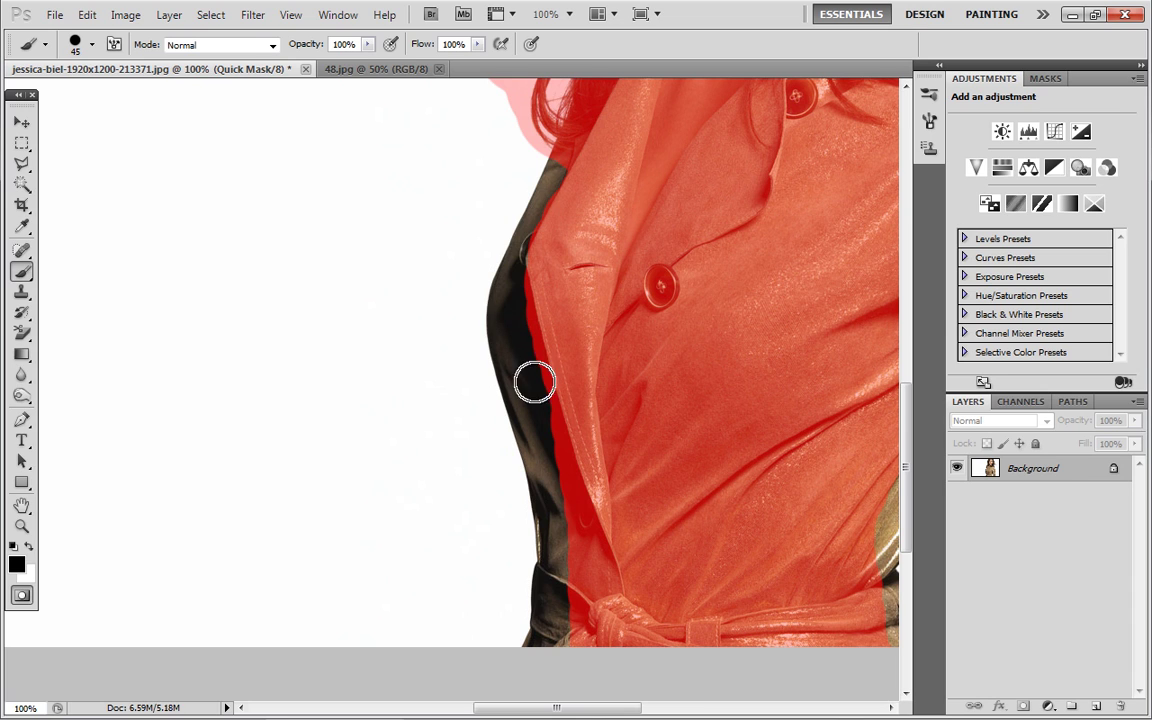
pyautogui.moveTo(514, 311)
pyautogui.mouseDown()
pyautogui.moveTo(517, 273)
pyautogui.moveTo(548, 198)
pyautogui.moveTo(566, 185)
pyautogui.moveTo(590, 104)
pyautogui.mouseUp()
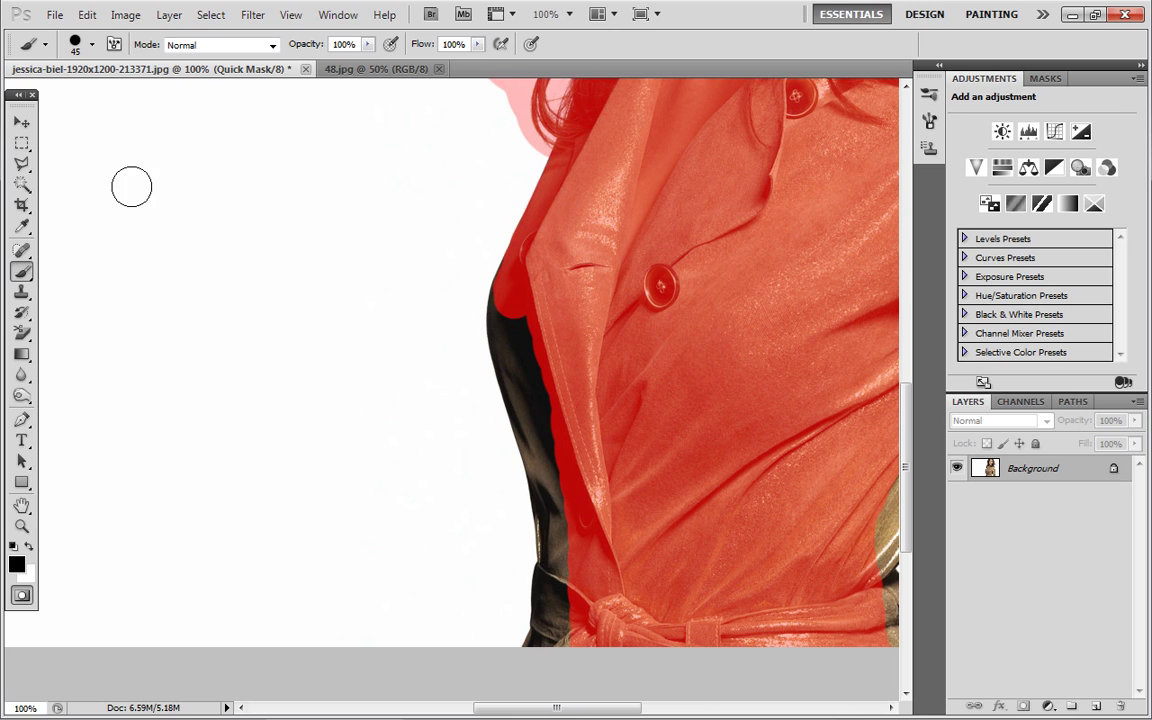
# Set the brush hardness to 93% and mask the rest of the coat's dark left edge down past the belt
pyautogui.click(92, 45)
pyautogui.moveTo(196, 132); pyautogui.dragTo(184, 139)
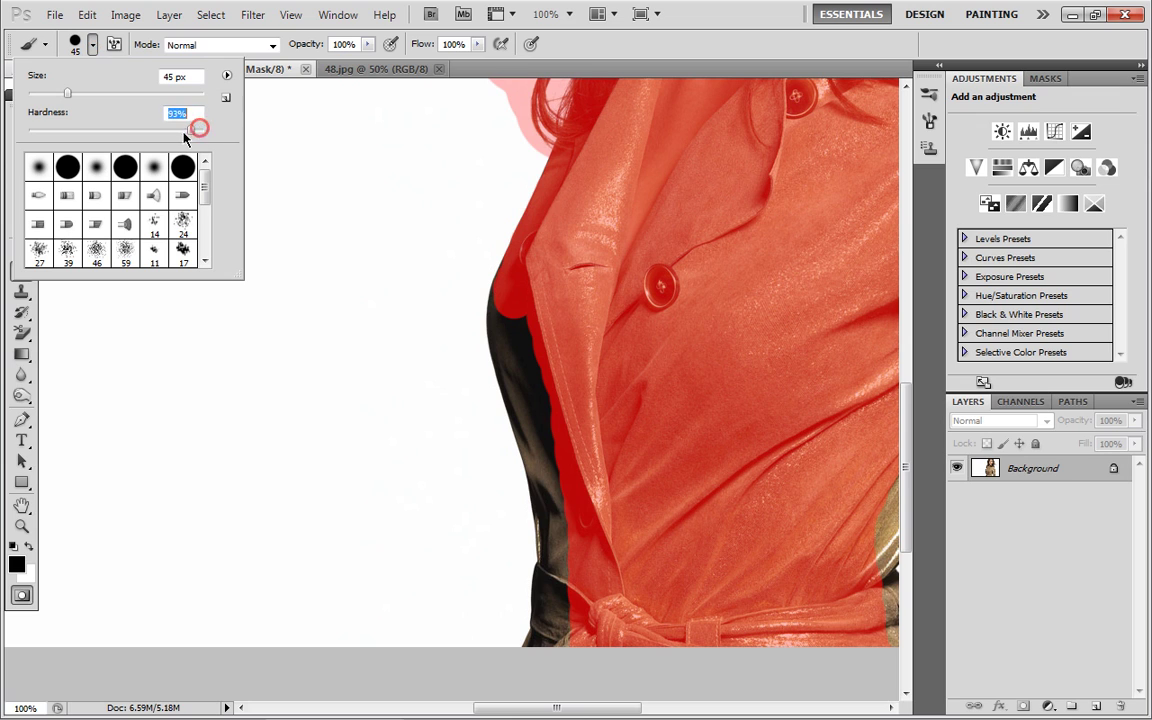
pyautogui.click(596, 229)
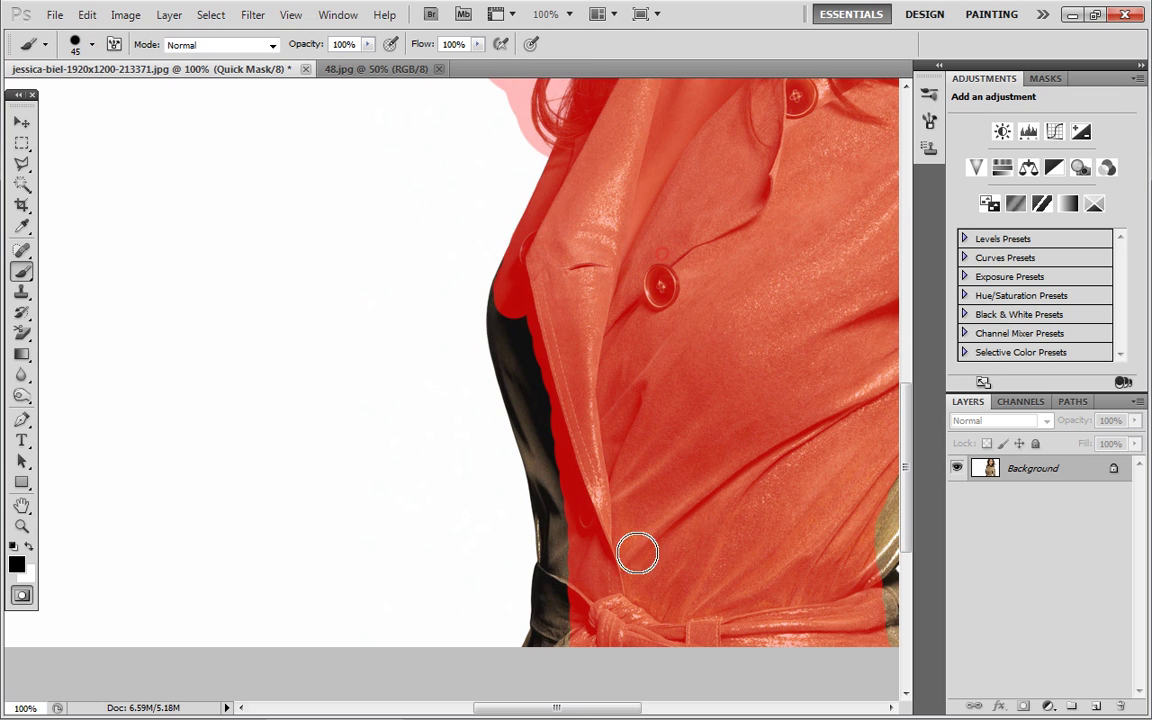
pyautogui.moveTo(576, 655)
pyautogui.mouseDown()
pyautogui.moveTo(558, 533)
pyautogui.moveTo(505, 318)
pyautogui.moveTo(517, 274)
pyautogui.moveTo(539, 252)
pyautogui.moveTo(552, 419)
pyautogui.moveTo(518, 381)
pyautogui.moveTo(514, 354)
pyautogui.moveTo(608, 547)
pyautogui.moveTo(558, 541)
pyautogui.moveTo(555, 486)
pyautogui.moveTo(558, 617)
pyautogui.moveTo(540, 650)
pyautogui.mouseUp()
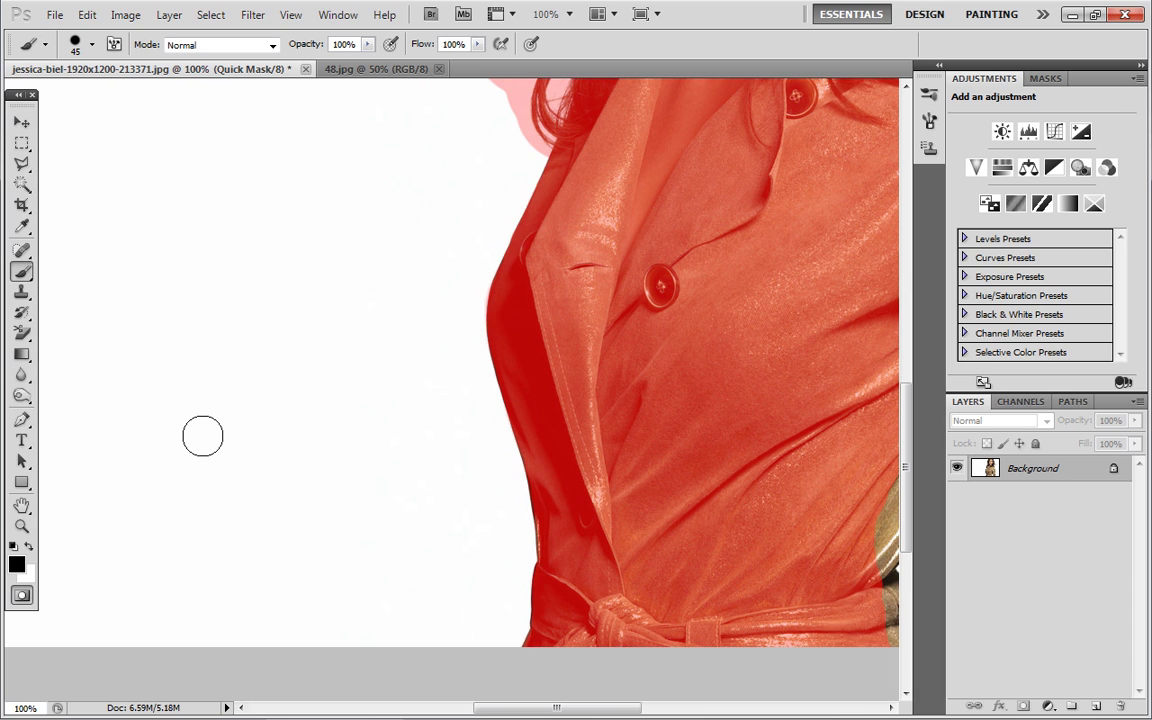
# Leave Quick Mask mode to turn the painted mask into a selection of the background around the woman
pyautogui.press('z')
pyautogui.hotkey('ctrl', '0')
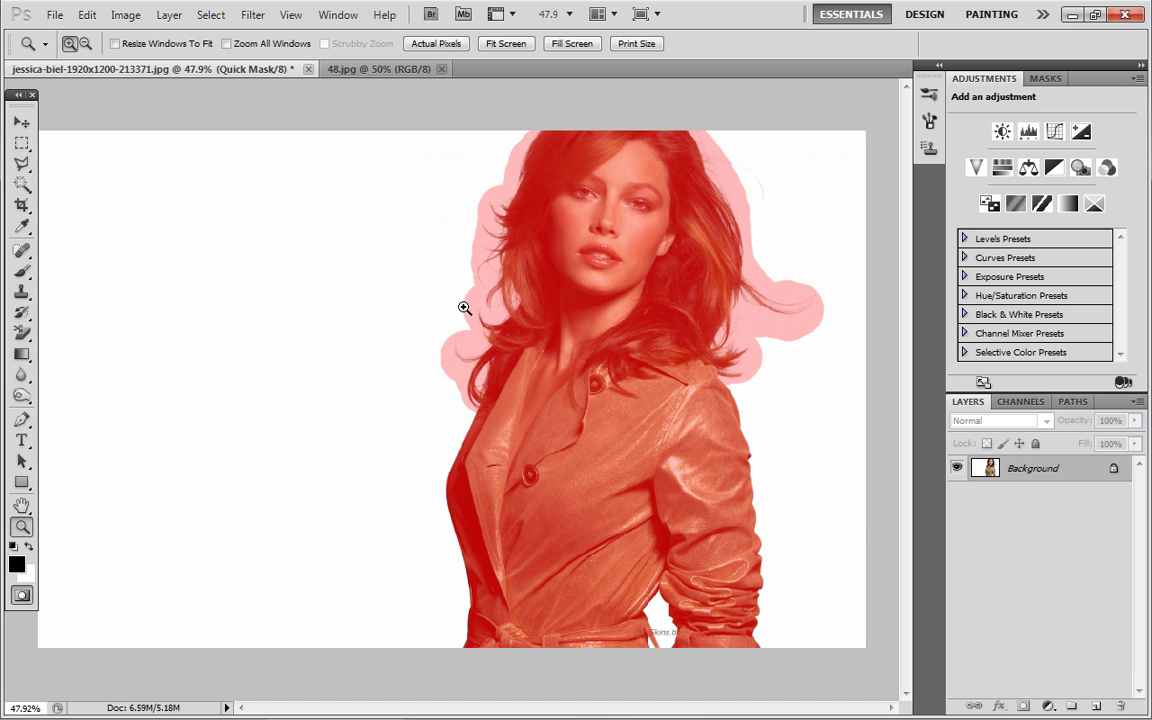
pyautogui.press('q')
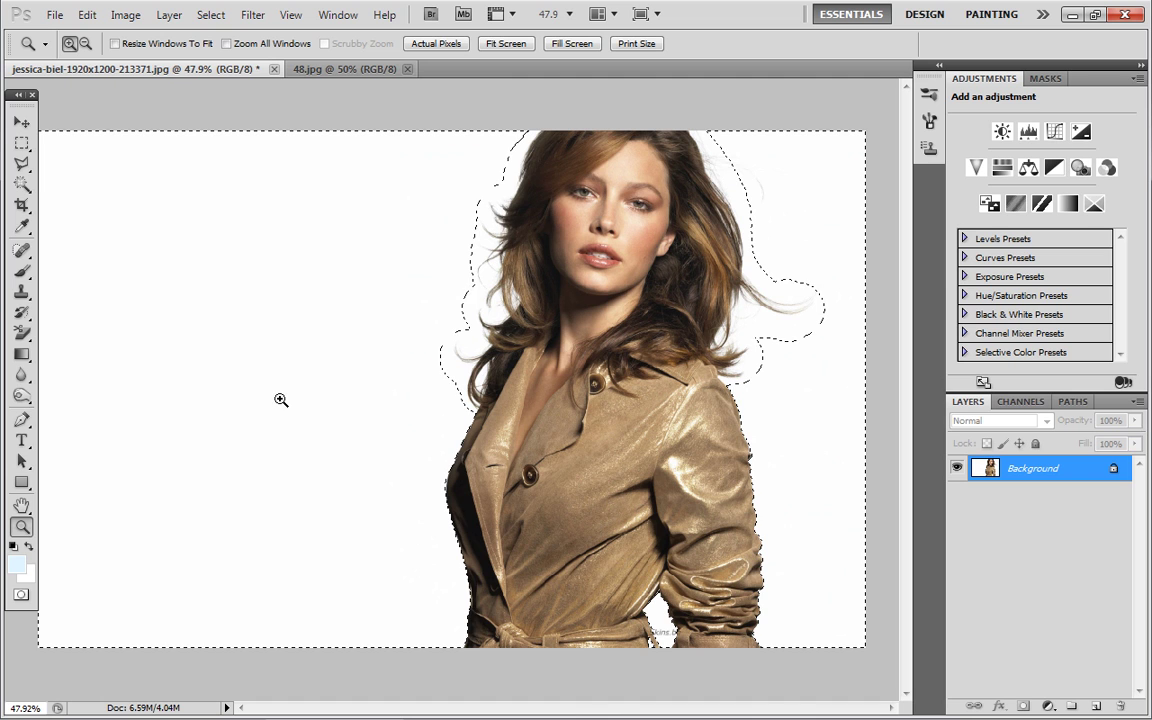
# Convert the Background into a regular layer named Layer 0 and delete the selected white area
pyautogui.doubleClick(1028, 465)
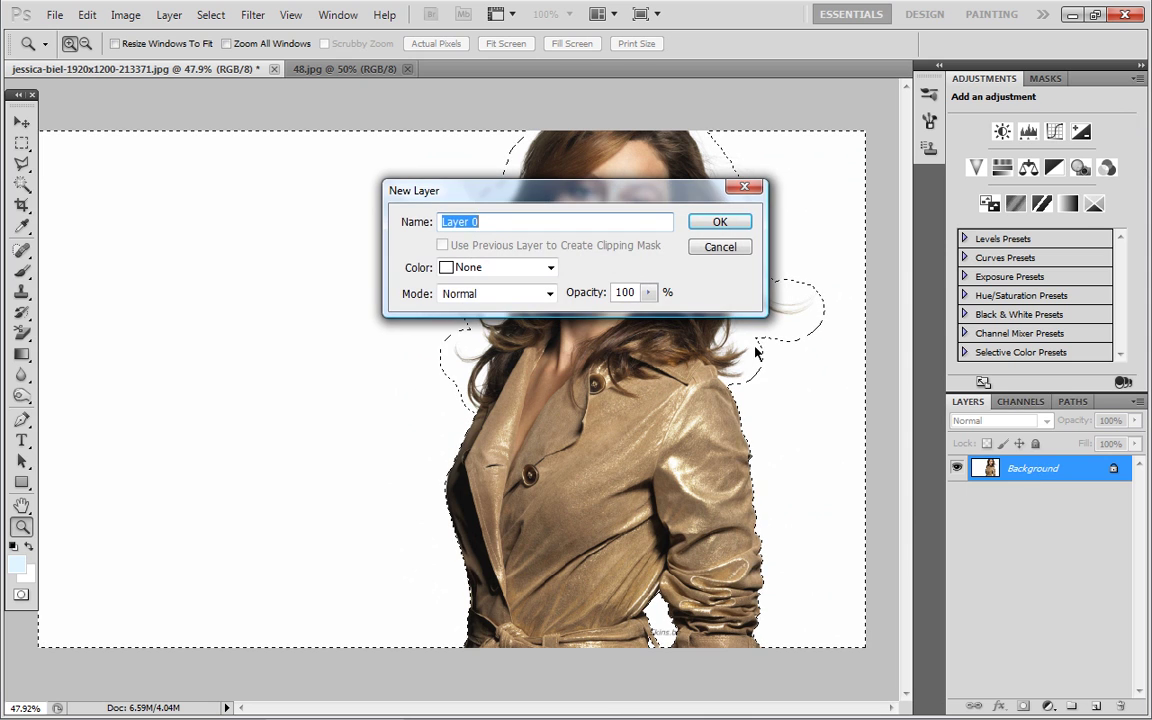
pyautogui.click(717, 224)
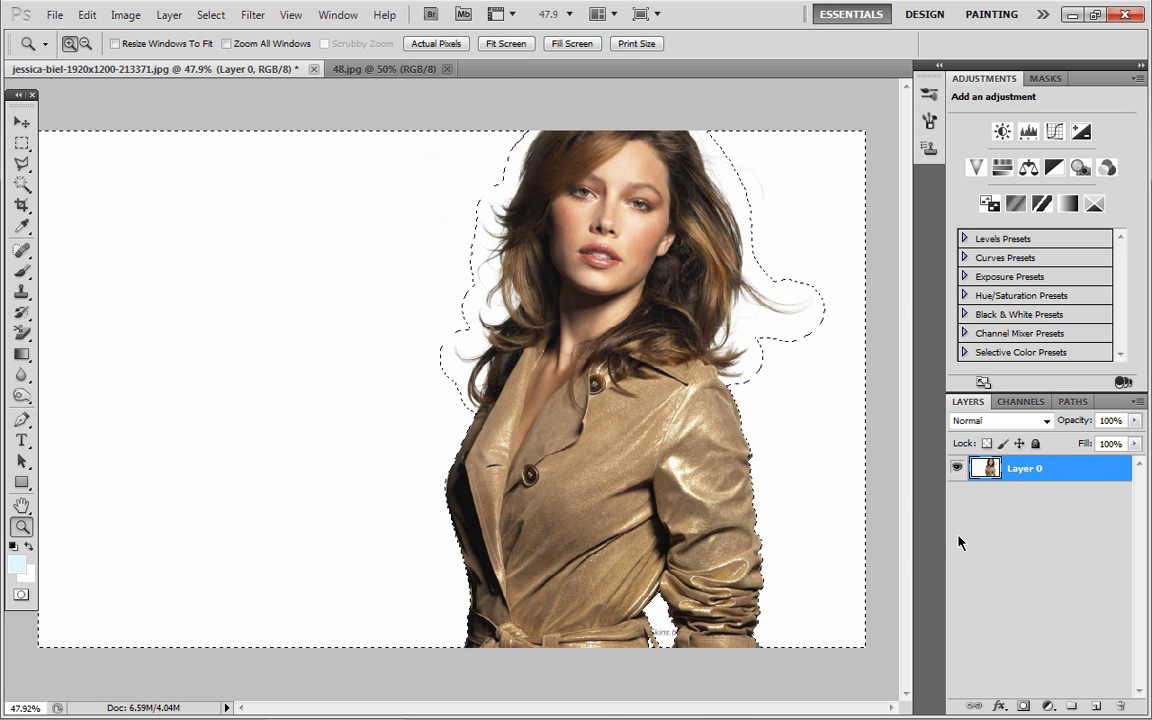
pyautogui.press('Delete')
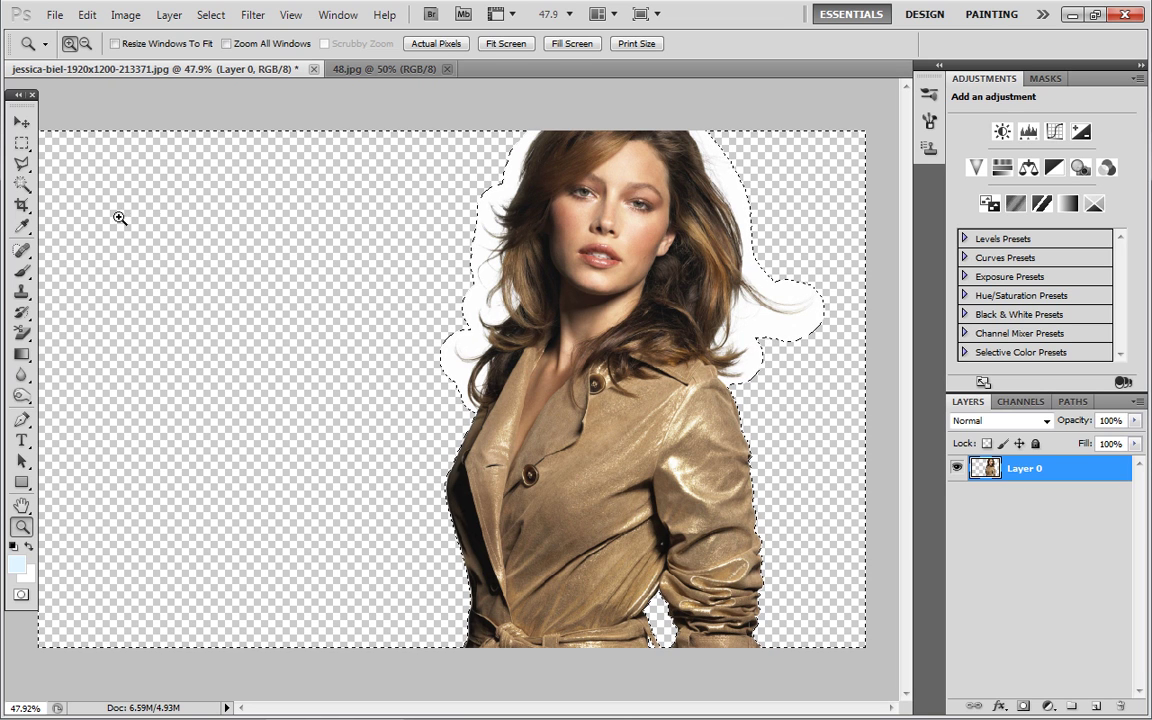
# Clear the selection around the woman so nothing on Layer 0 remains selected
pyautogui.click(20, 165)
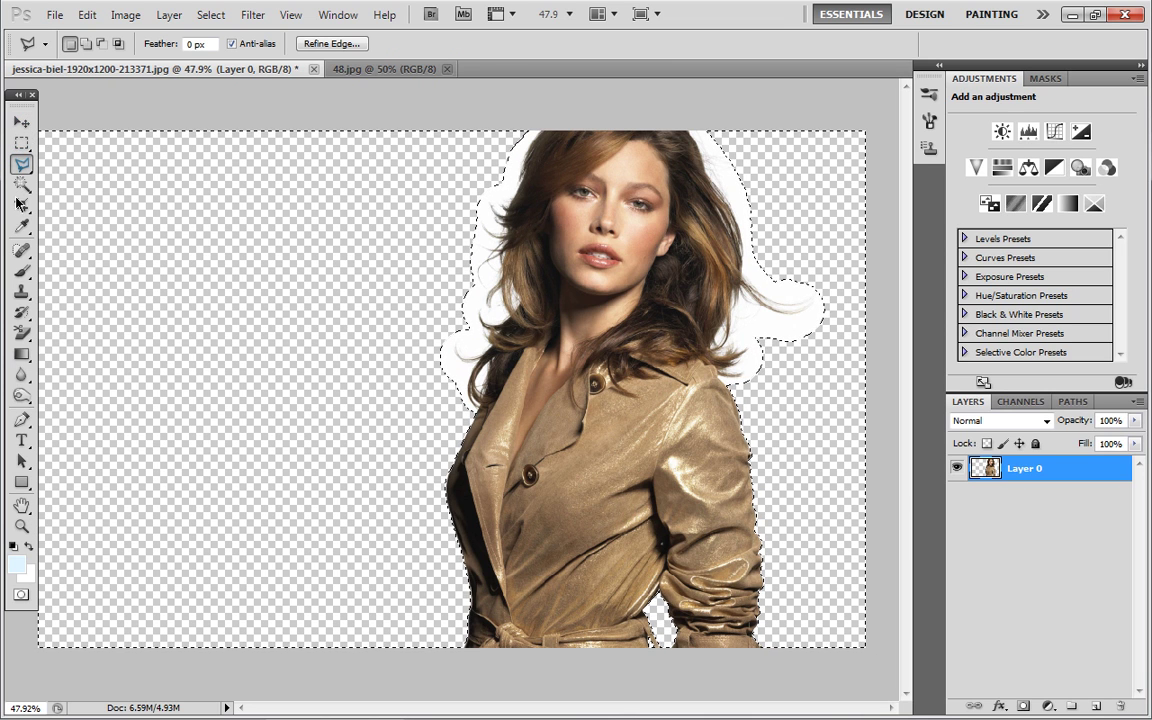
pyautogui.rightClick(127, 239)
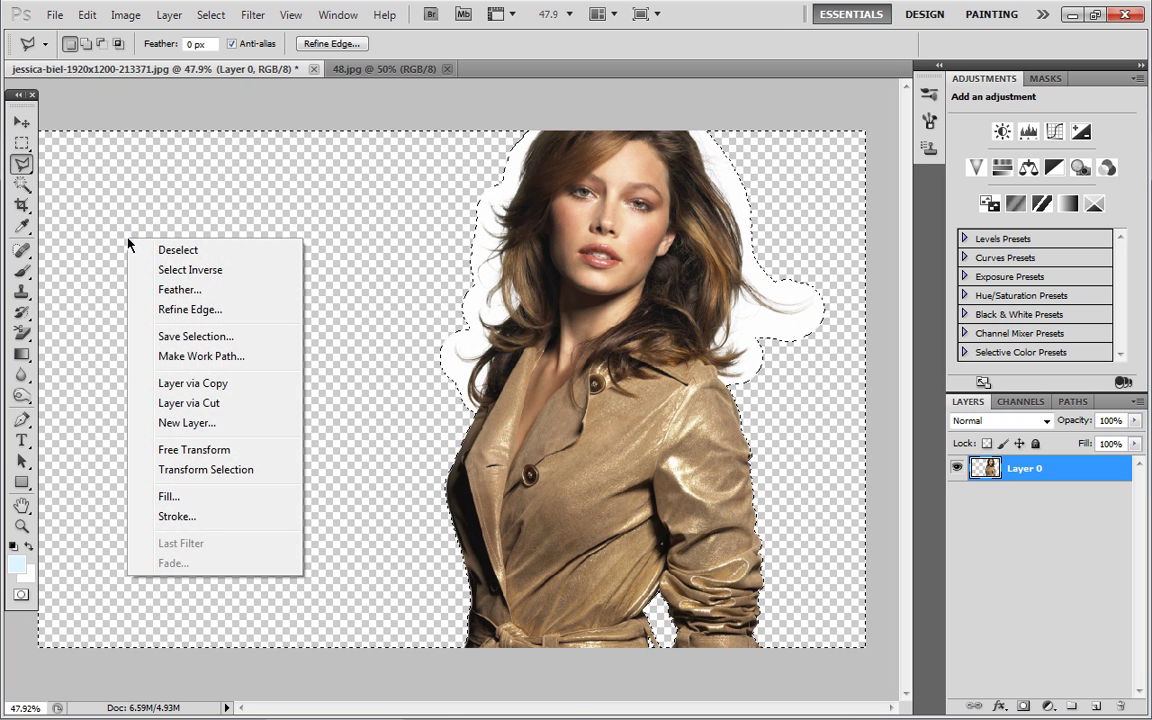
pyautogui.click(178, 250)
pyautogui.click(87, 14)
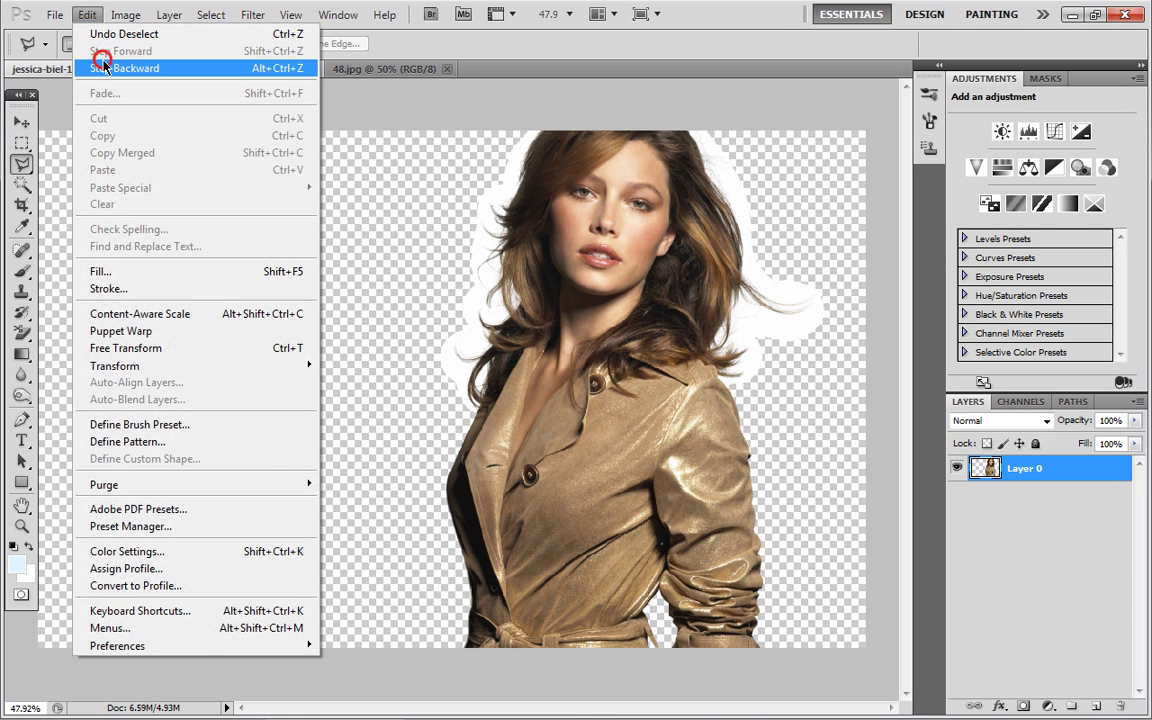
pyautogui.click(95, 67)
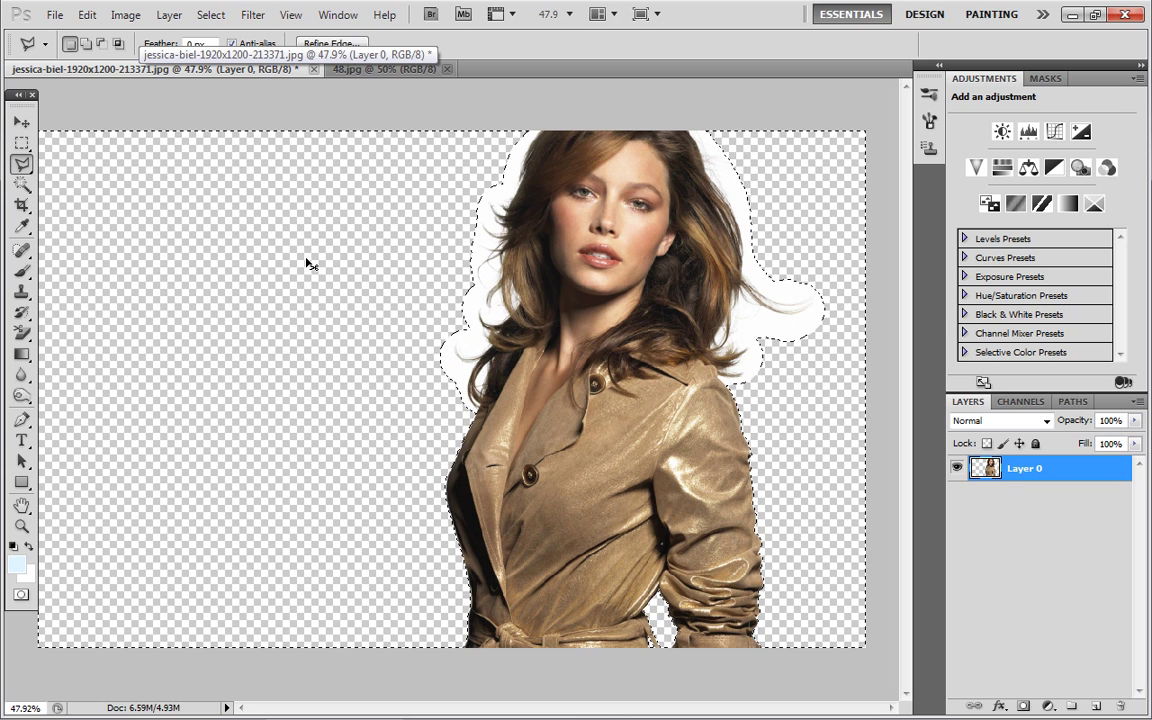
pyautogui.click(308, 252)
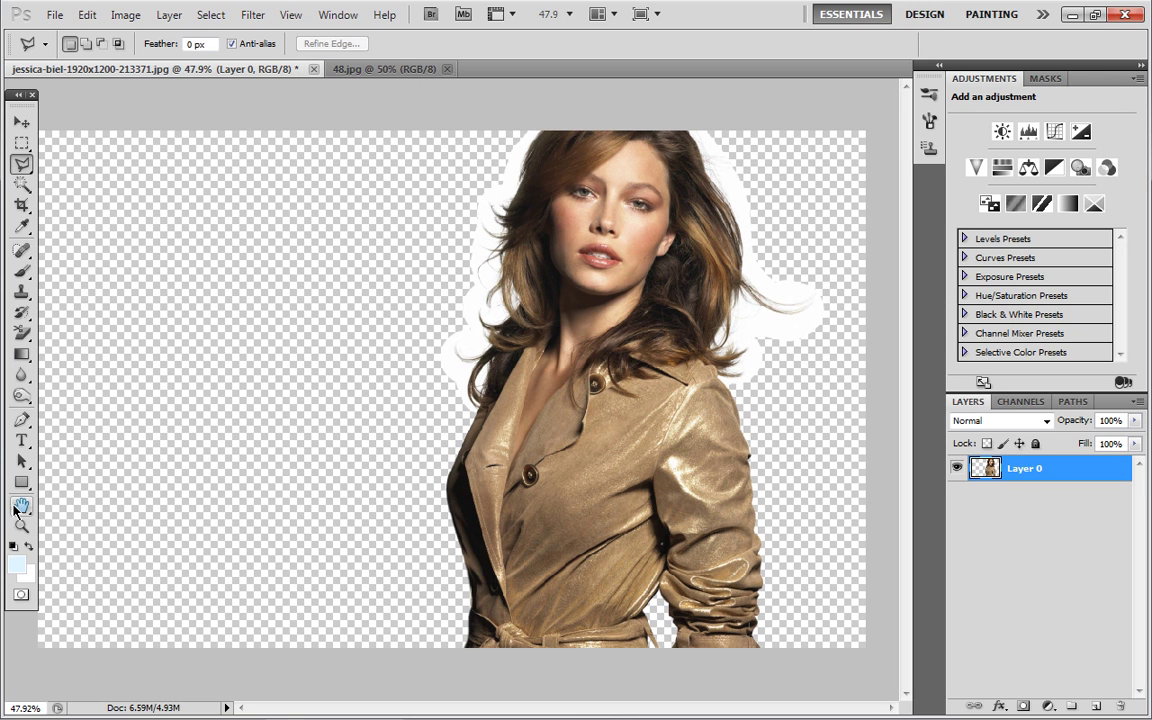
pyautogui.click(20, 524)
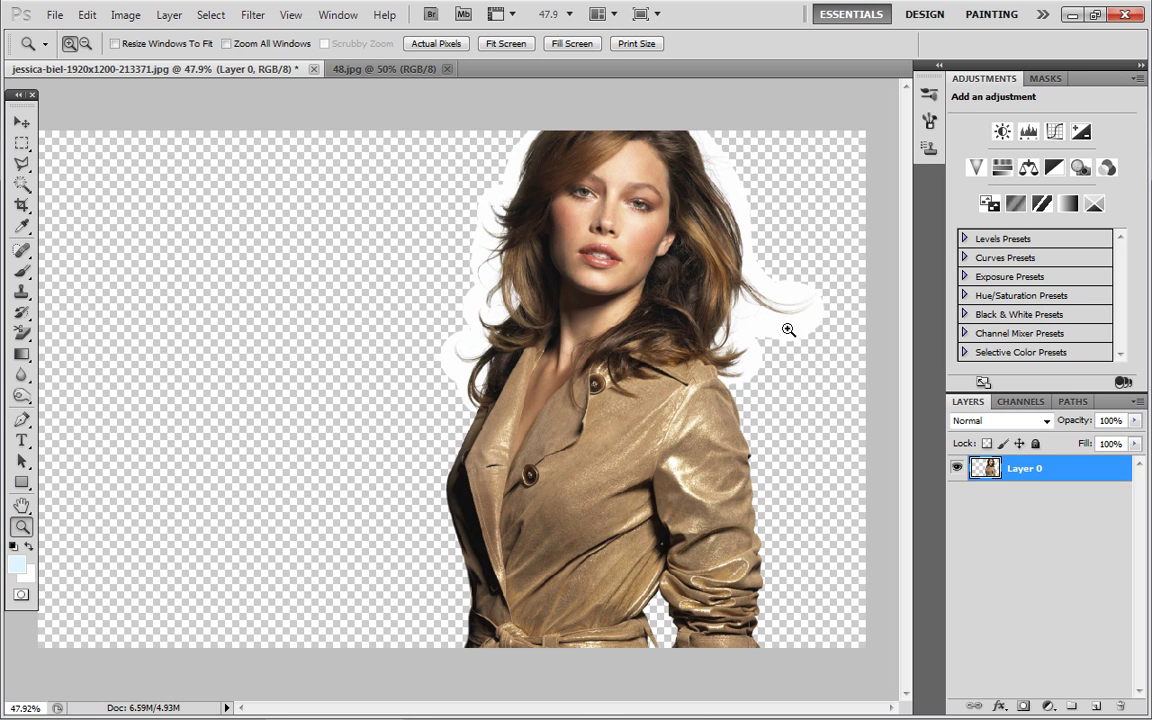
pyautogui.click(475, 318)
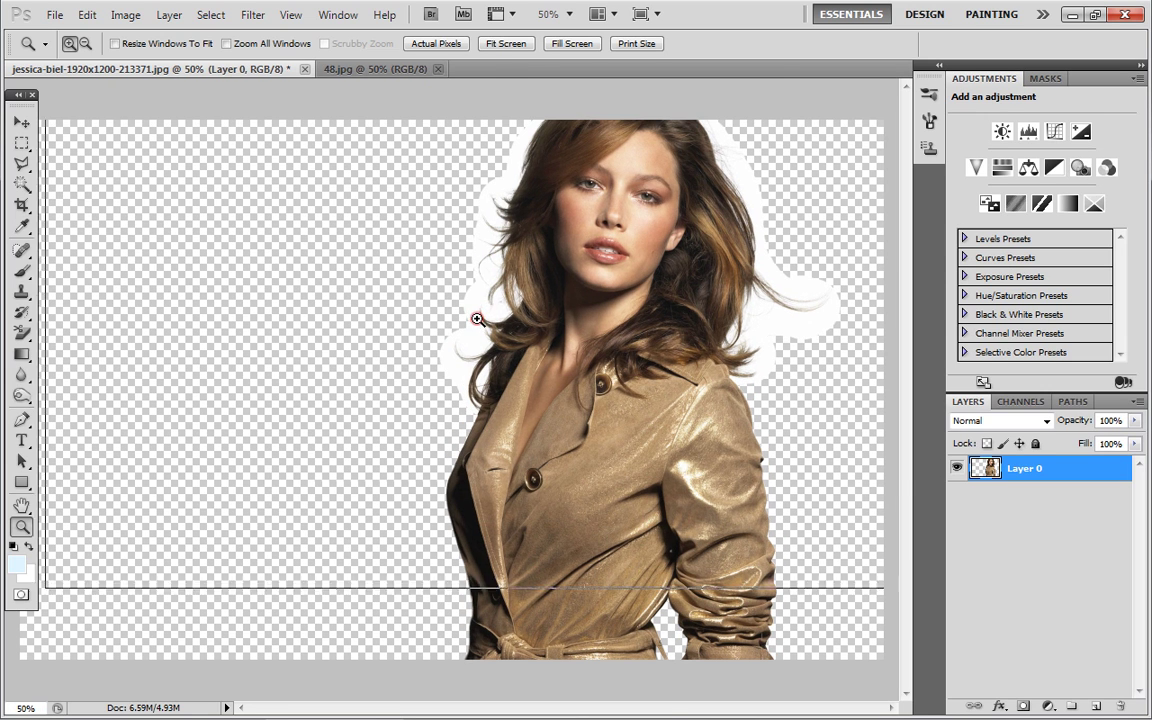
pyautogui.click(477, 319)
pyautogui.moveTo(592, 714); pyautogui.dragTo(646, 696)
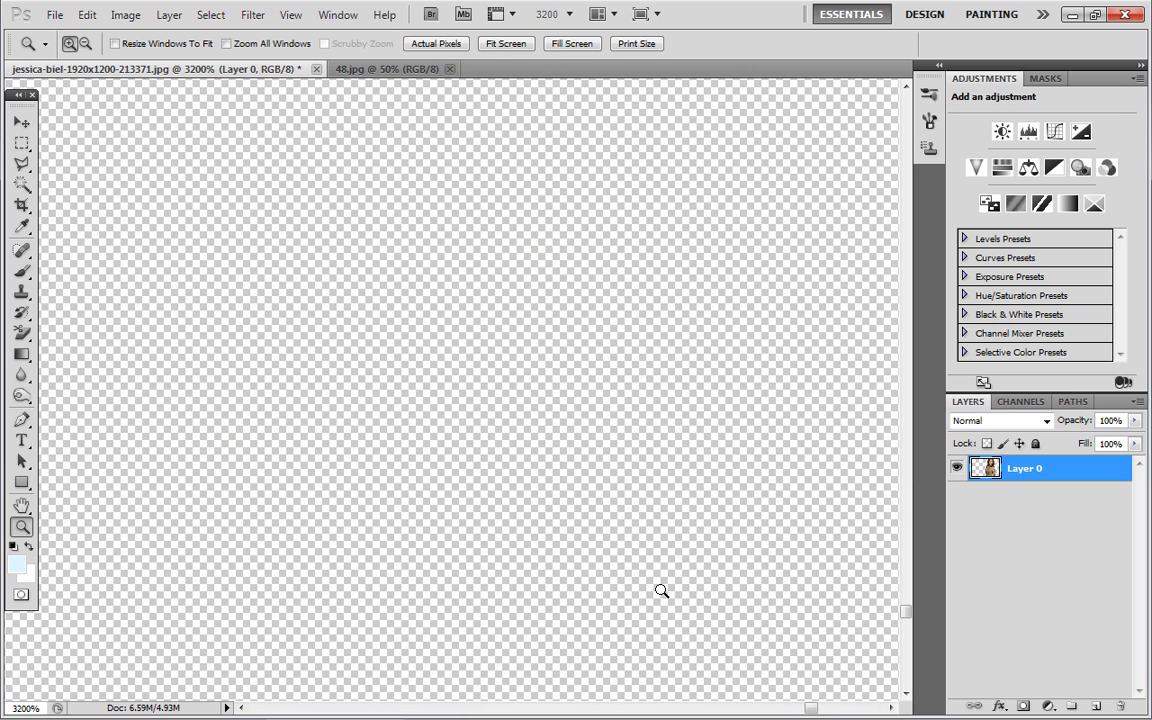
pyautogui.rightClick(213, 190)
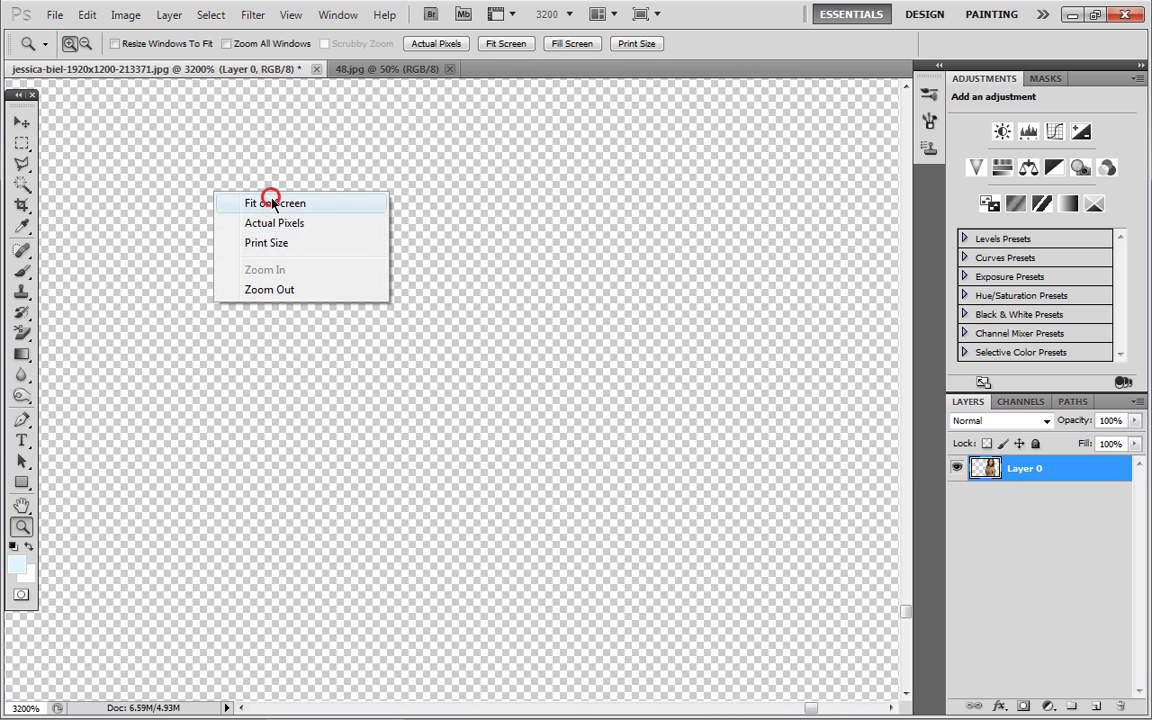
pyautogui.click(268, 203)
# Erase the white fringe left of the hair using an 80 px Background Eraser, Sampling Once, Discontiguous limits, 50% tolerance and protected foreground color
pyautogui.click(653, 347)
pyautogui.click(653, 347)
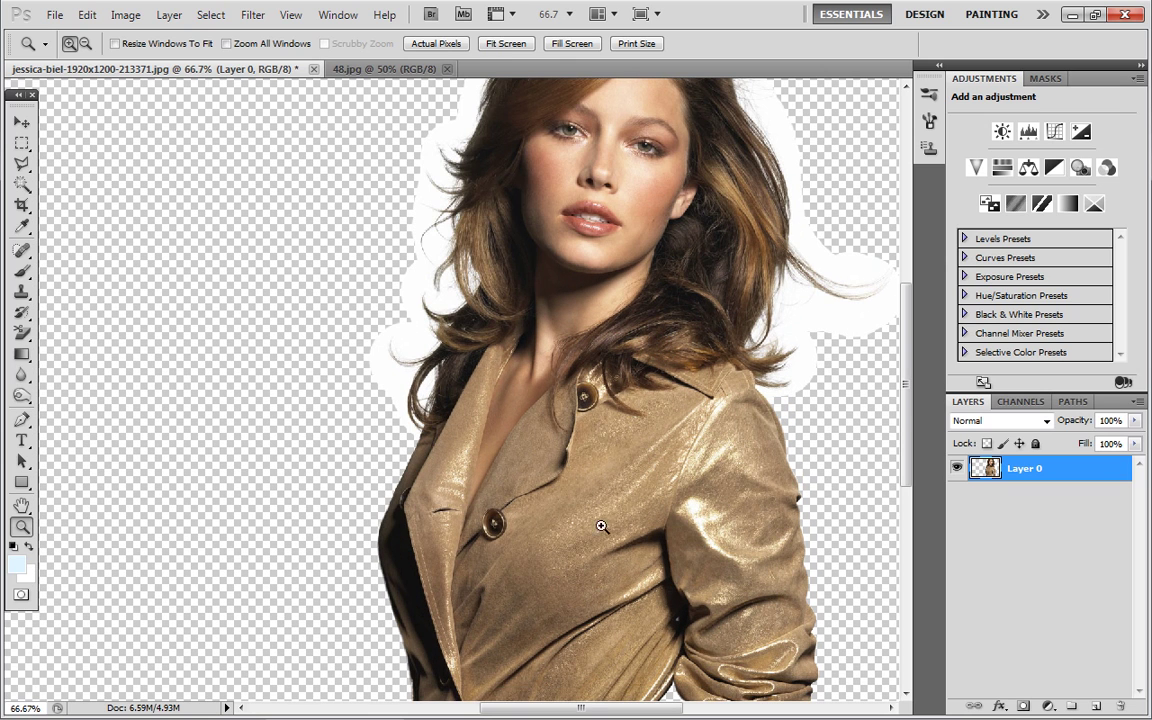
pyautogui.moveTo(593, 713); pyautogui.dragTo(617, 713)
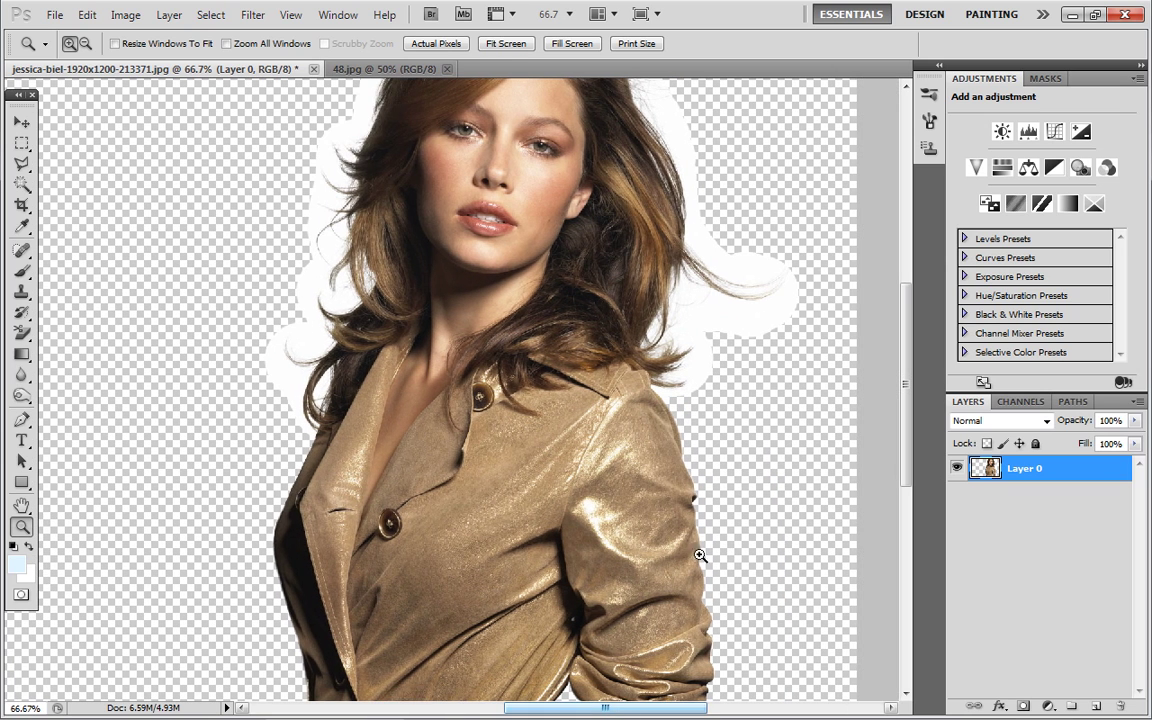
pyautogui.moveTo(905, 429); pyautogui.dragTo(910, 398)
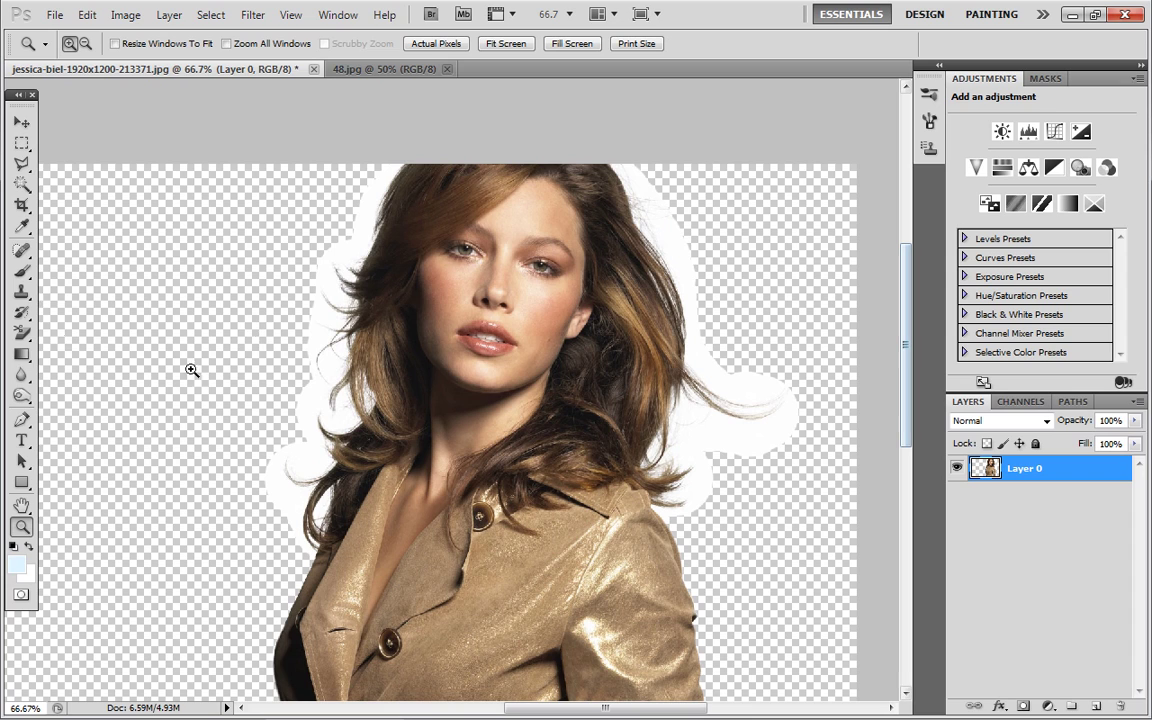
pyautogui.click(17, 338)
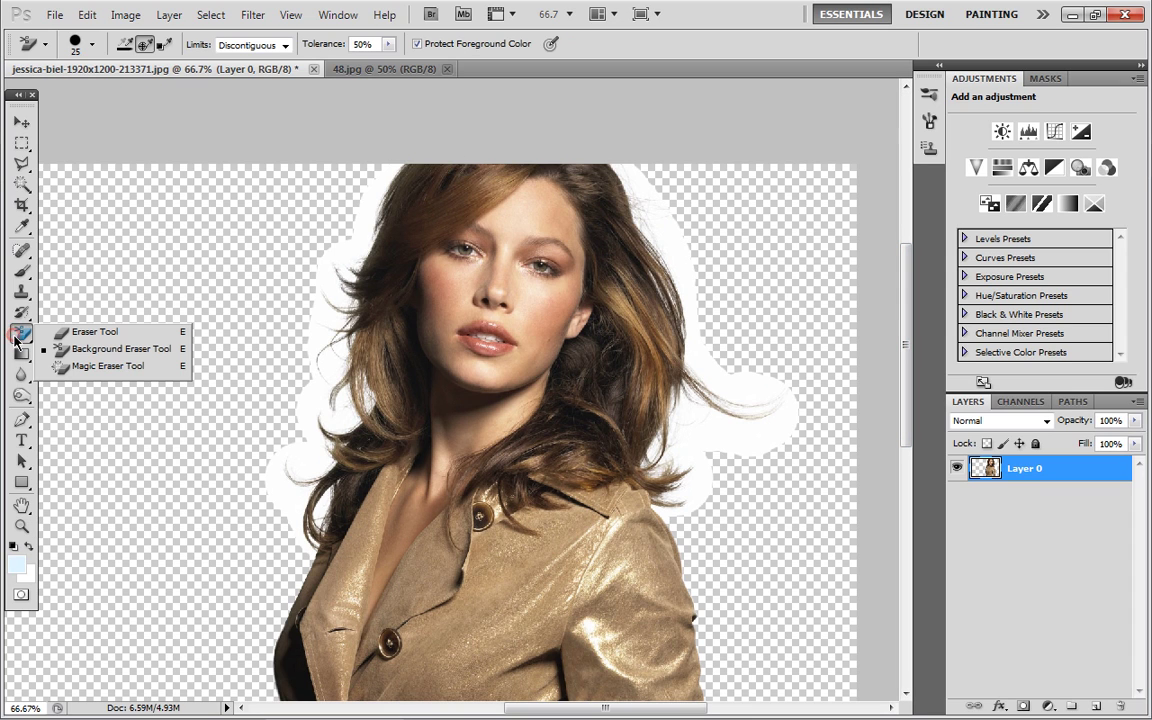
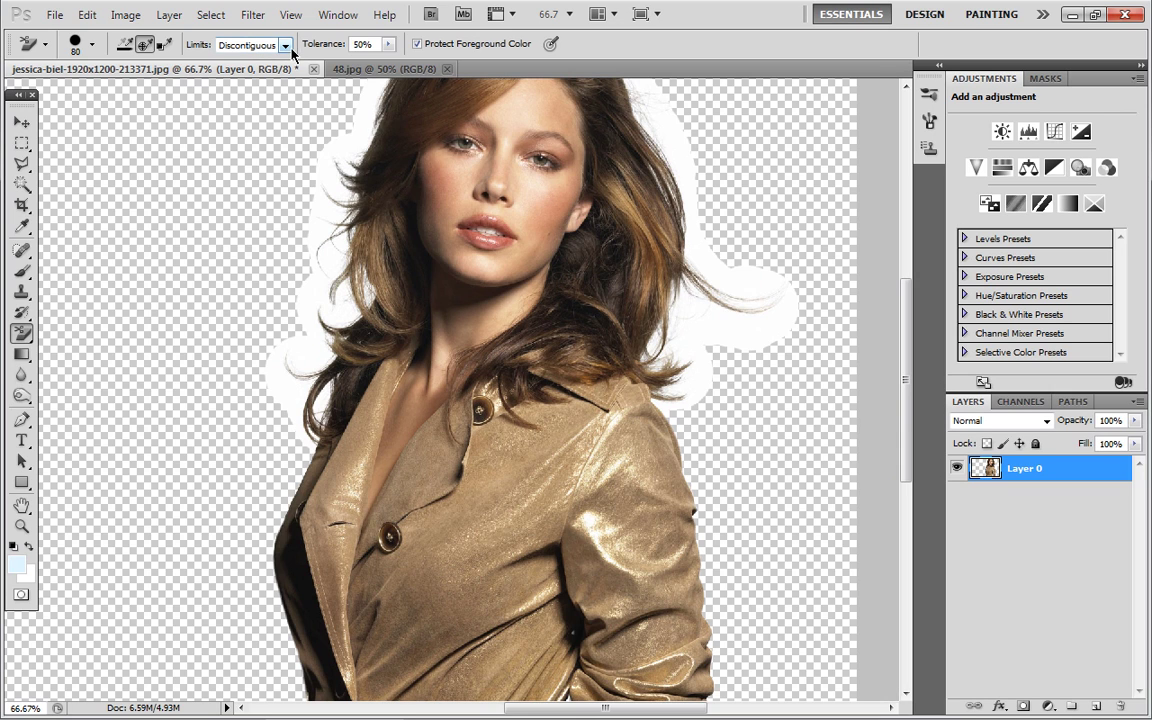
pyautogui.click(146, 48)
pyautogui.moveTo(306, 294)
pyautogui.mouseDown()
pyautogui.moveTo(332, 332)
pyautogui.moveTo(297, 445)
pyautogui.moveTo(276, 369)
pyautogui.moveTo(329, 336)
pyautogui.moveTo(378, 276)
pyautogui.moveTo(356, 273)
pyautogui.moveTo(345, 172)
pyautogui.moveTo(317, 244)
pyautogui.moveTo(368, 103)
pyautogui.mouseUp()
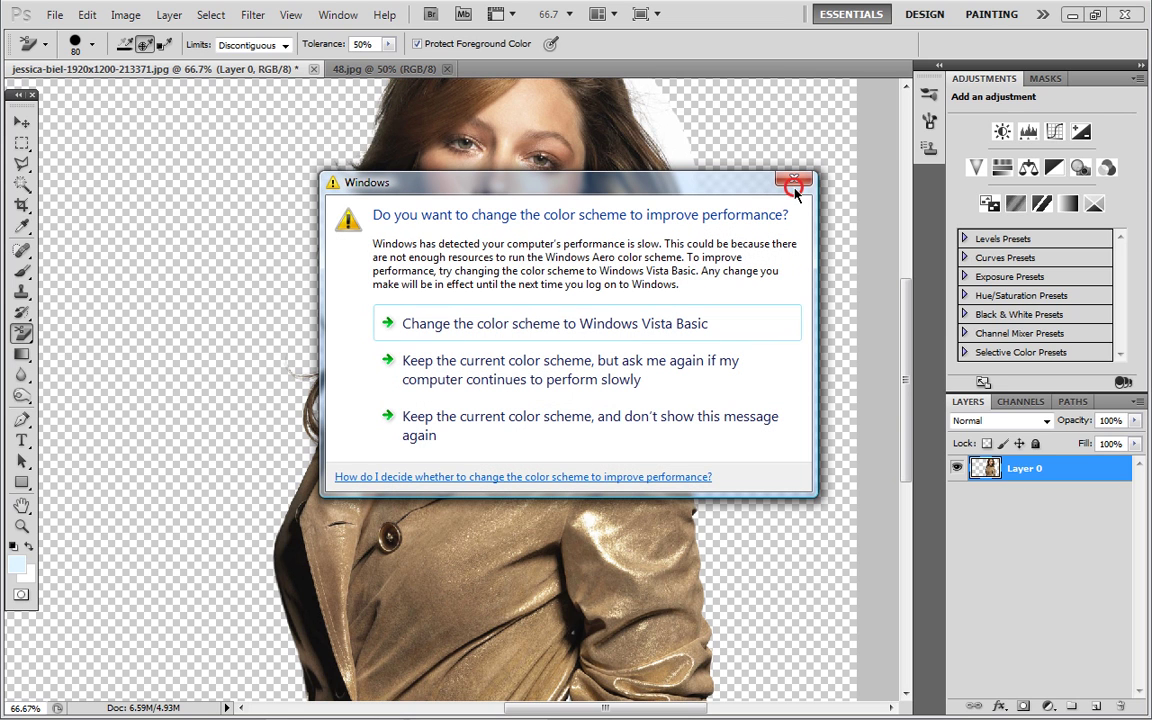
# Dismiss the Windows color scheme prompt and erase the remaining white fringe along the right side of the woman's hair
pyautogui.click(794, 179)
pyautogui.moveTo(903, 344); pyautogui.dragTo(903, 322)
pyautogui.moveTo(635, 199)
pyautogui.mouseDown()
pyautogui.moveTo(693, 225)
pyautogui.moveTo(677, 217)
pyautogui.moveTo(682, 238)
pyautogui.moveTo(630, 139)
pyautogui.moveTo(684, 238)
pyautogui.moveTo(695, 289)
pyautogui.moveTo(656, 226)
pyautogui.moveTo(718, 374)
pyautogui.moveTo(794, 384)
pyautogui.moveTo(748, 352)
pyautogui.moveTo(748, 408)
pyautogui.moveTo(718, 350)
pyautogui.moveTo(733, 430)
pyautogui.moveTo(708, 431)
pyautogui.moveTo(711, 501)
pyautogui.moveTo(673, 480)
pyautogui.moveTo(655, 434)
pyautogui.moveTo(671, 396)
pyautogui.moveTo(674, 435)
pyautogui.moveTo(683, 349)
pyautogui.moveTo(682, 406)
pyautogui.moveTo(695, 355)
pyautogui.moveTo(668, 470)
pyautogui.moveTo(721, 422)
pyautogui.mouseUp()
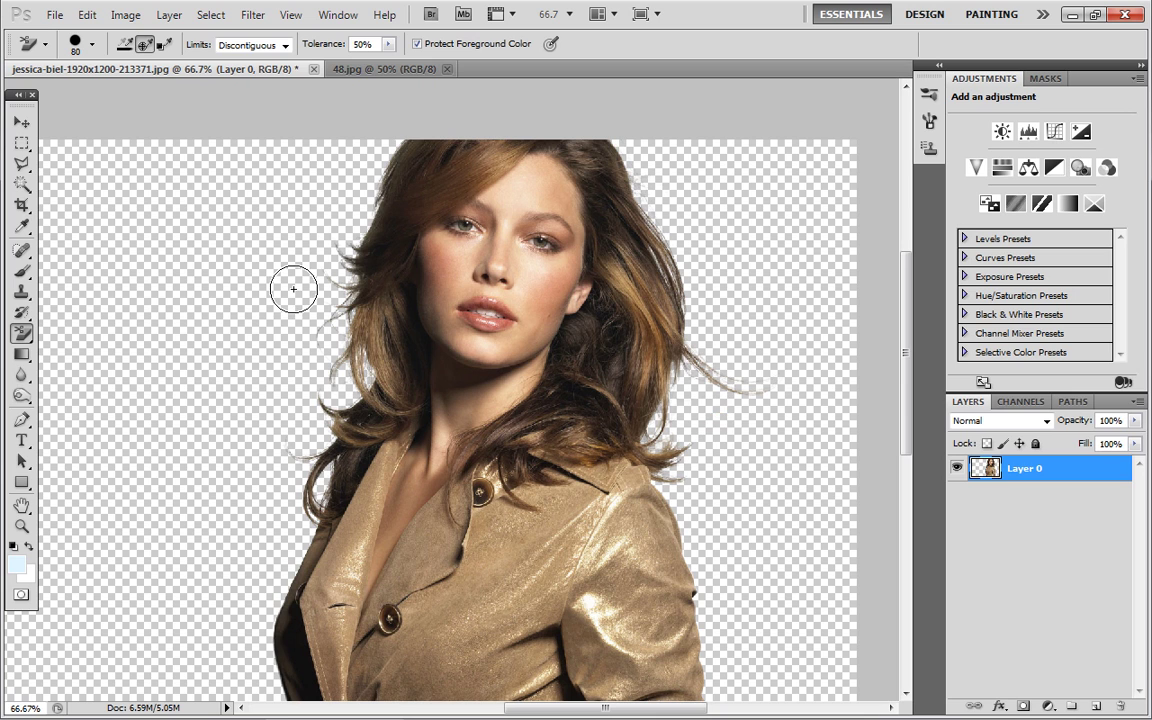
pyautogui.moveTo(906, 400); pyautogui.dragTo(905, 517)
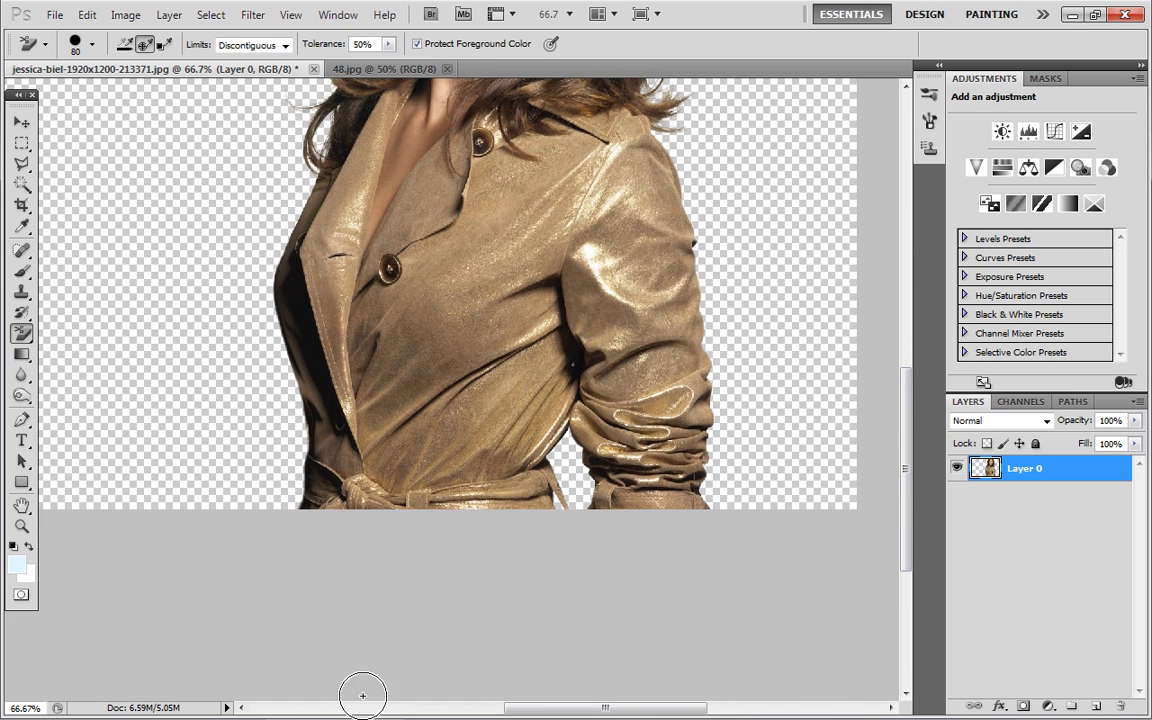
pyautogui.moveTo(910, 567); pyautogui.dragTo(908, 489)
# Move the cut-out woman into the 48.jpg document as a new layer beside the woman in the white dress
pyautogui.click(21, 524)
pyautogui.rightClick(195, 450)
pyautogui.click(211, 457)
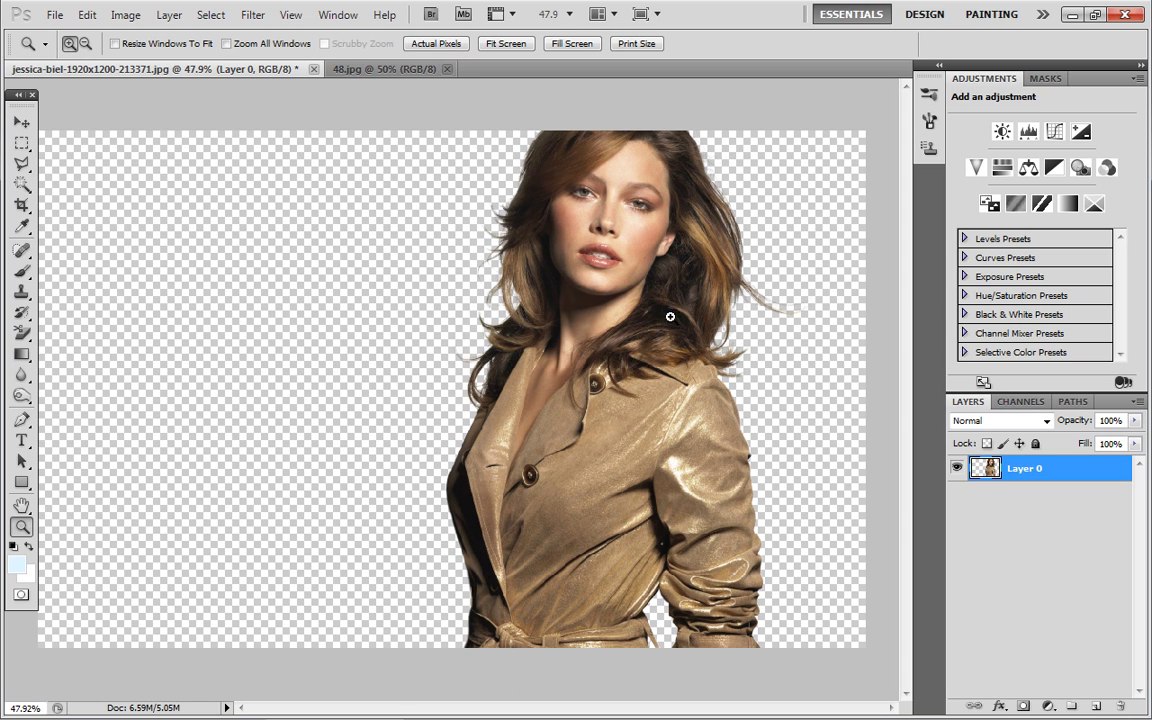
pyautogui.click(20, 120)
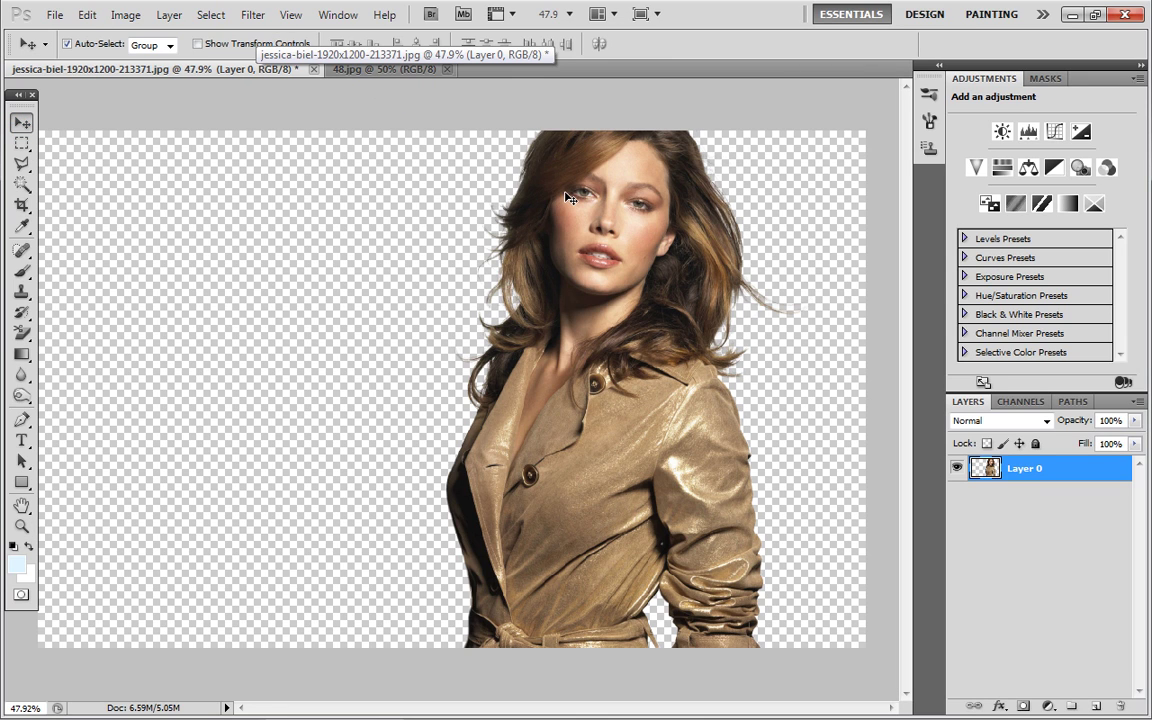
pyautogui.moveTo(568, 428); pyautogui.dragTo(624, 482)
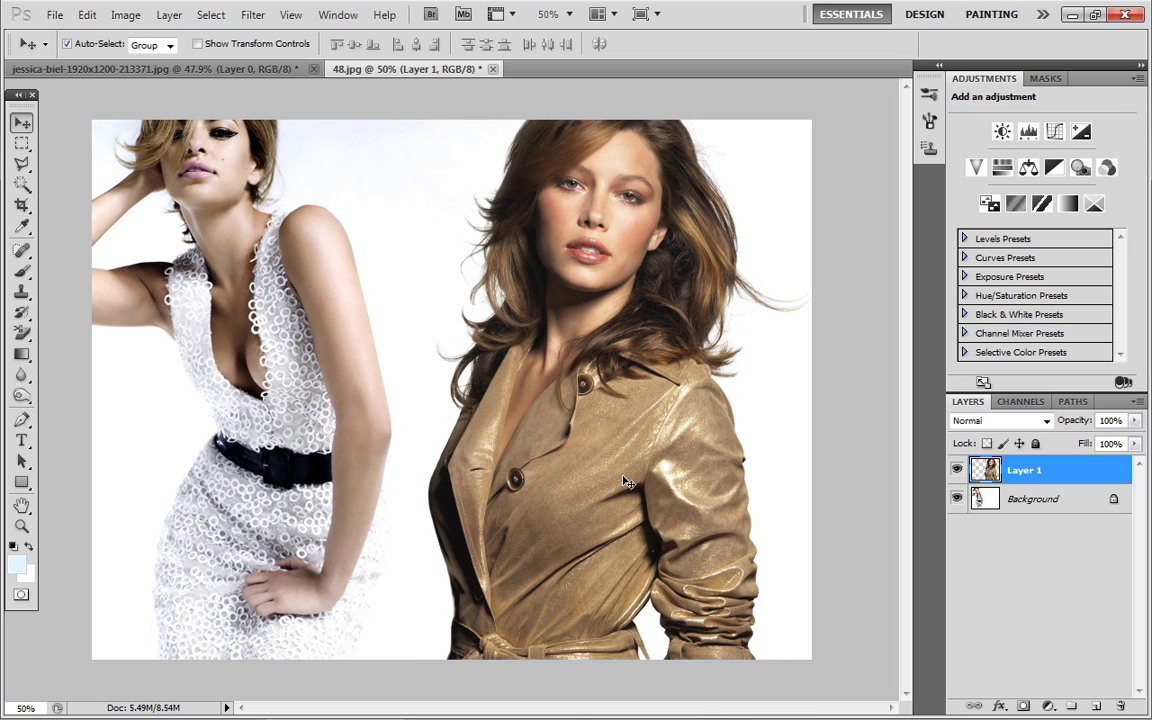
# Shift the cut-out woman slightly toward the image's right edge and merge her layer down into the Background
pyautogui.moveTo(626, 483); pyautogui.dragTo(662, 481)
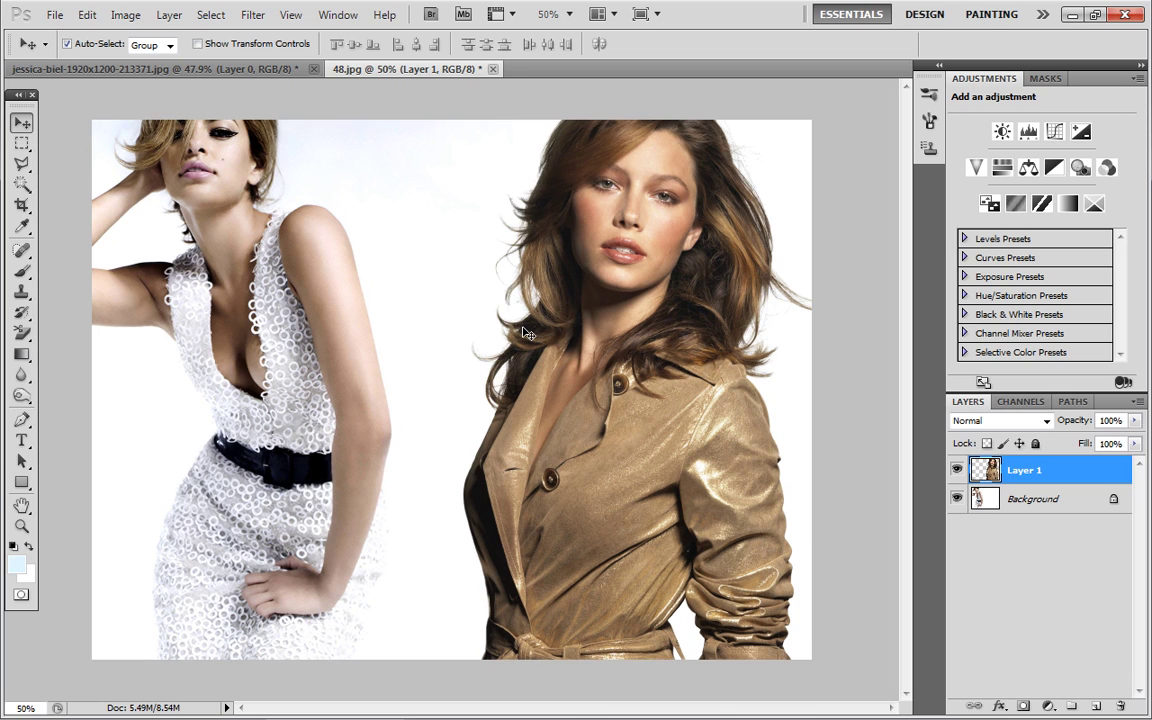
pyautogui.hotkey('ctrl', 'e')
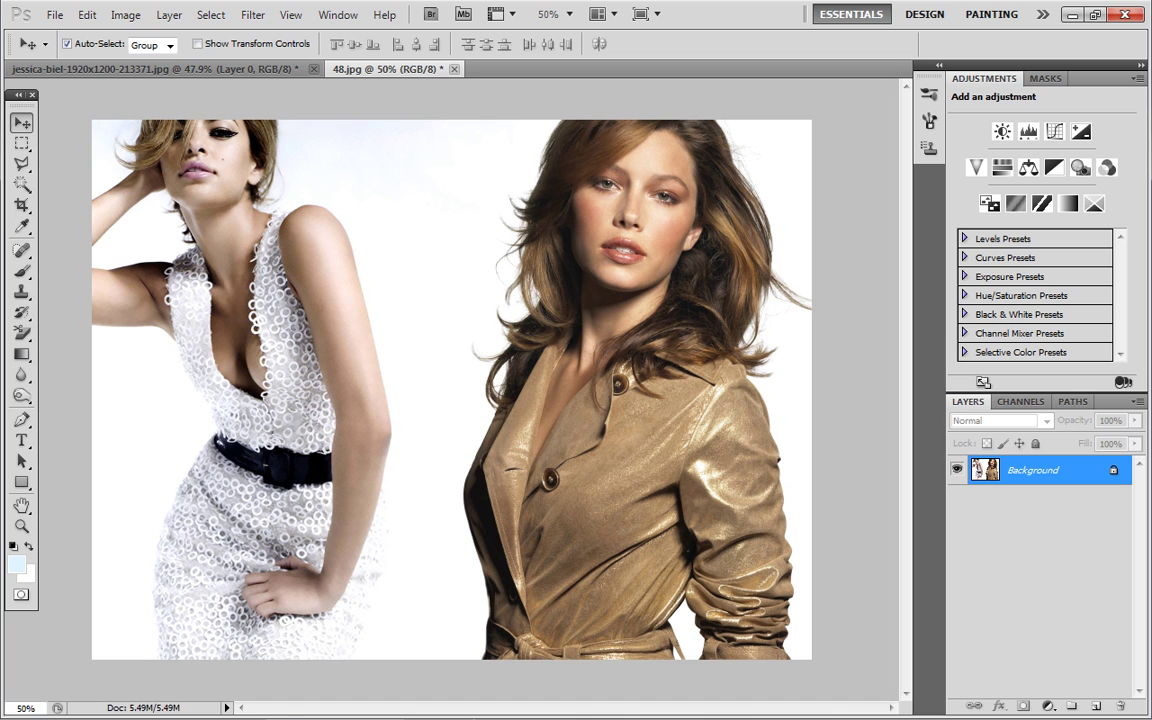
pyautogui.click(253, 78)
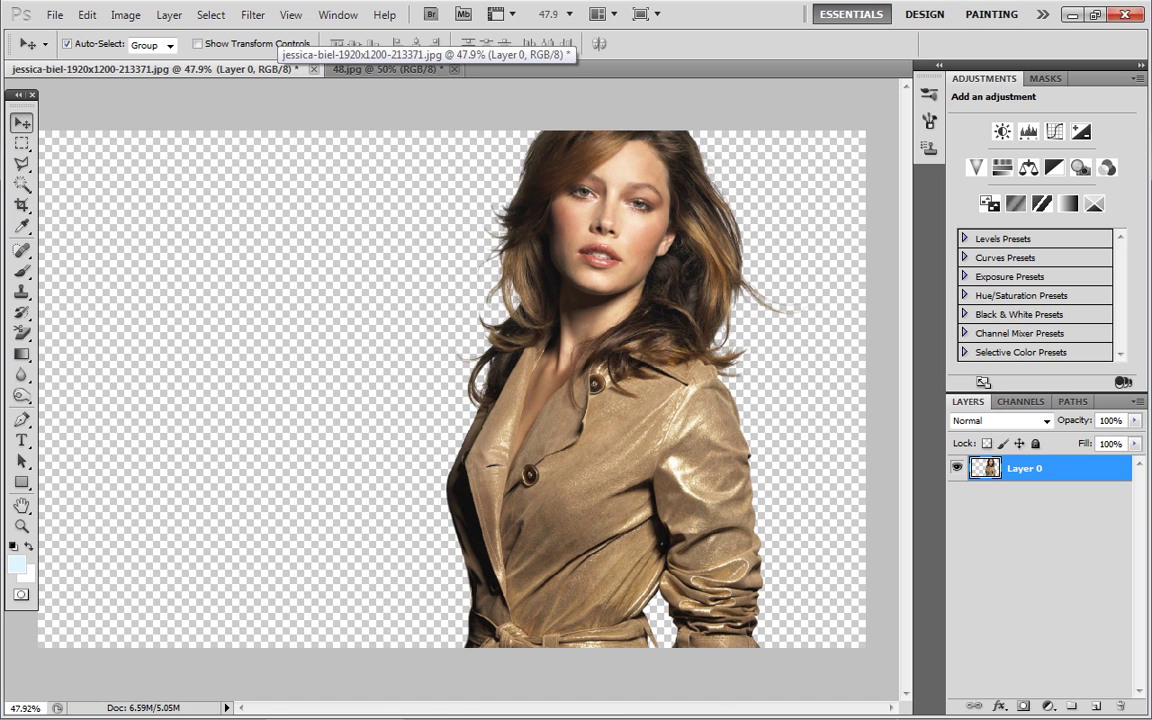
pyautogui.moveTo(998, 712)
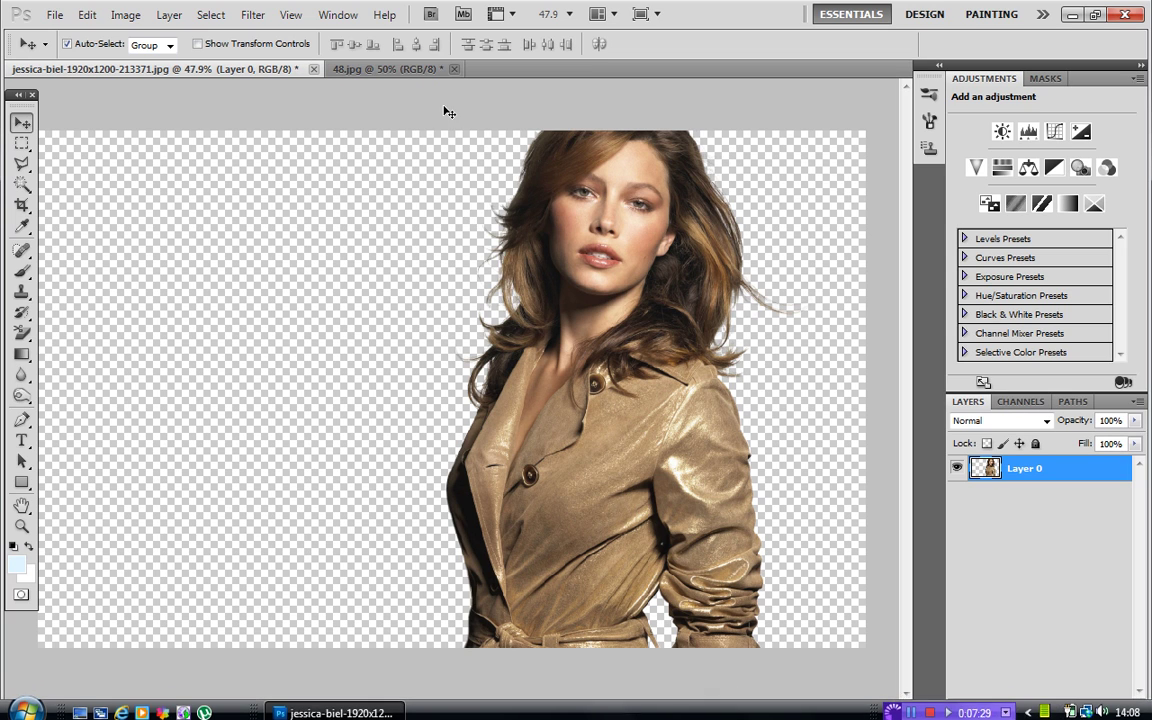
pyautogui.click(400, 78)
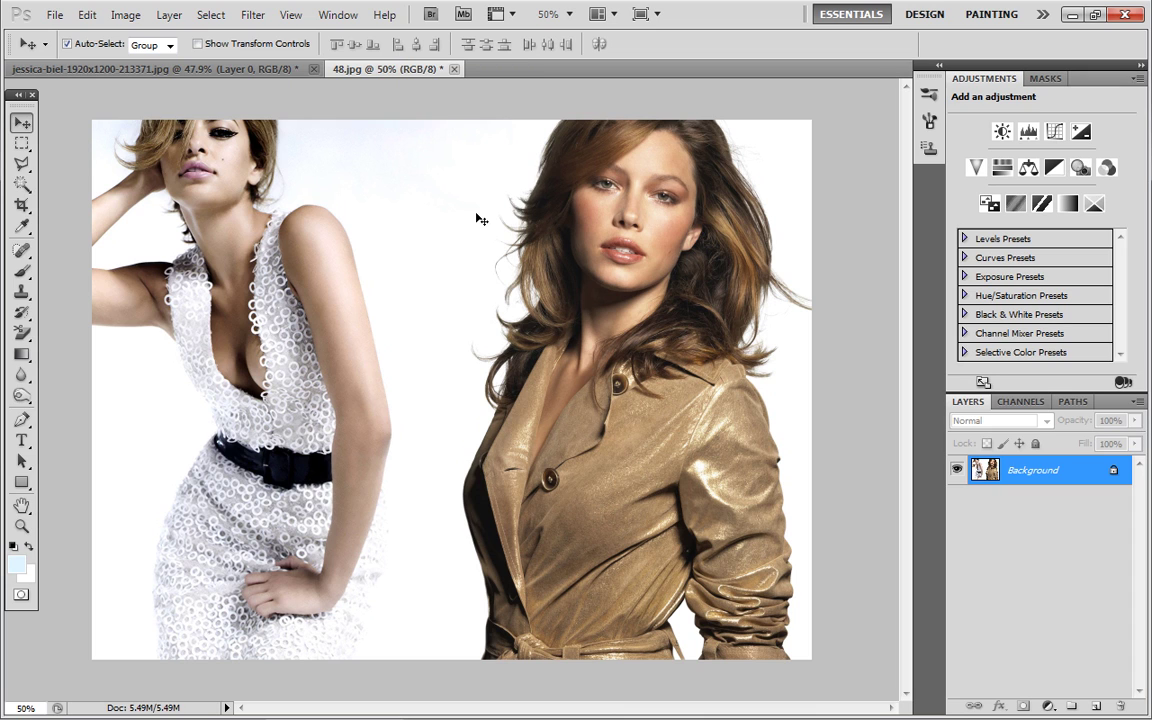
pyautogui.click(631, 357)
pyautogui.click(594, 285)
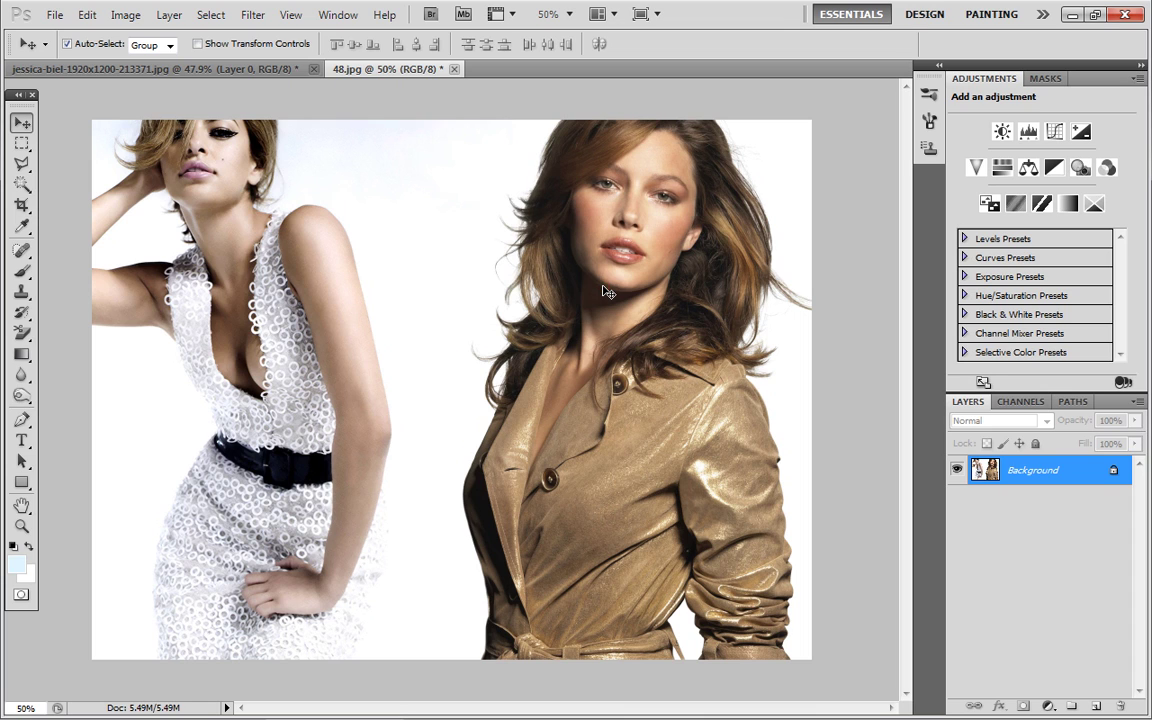